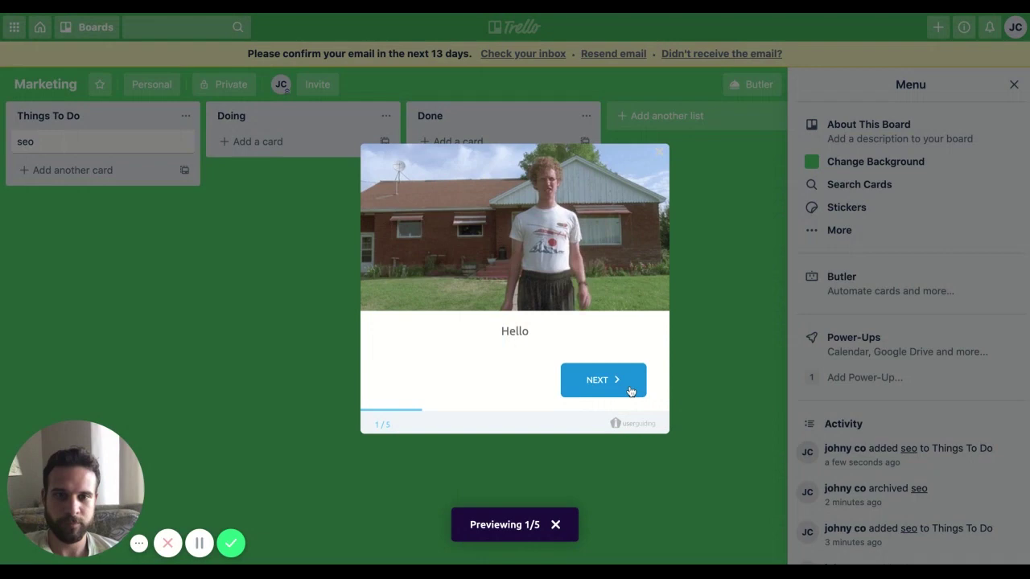
Preview the guide through all five steps, opening, archiving and deleting the seo card
left_click(631, 391)
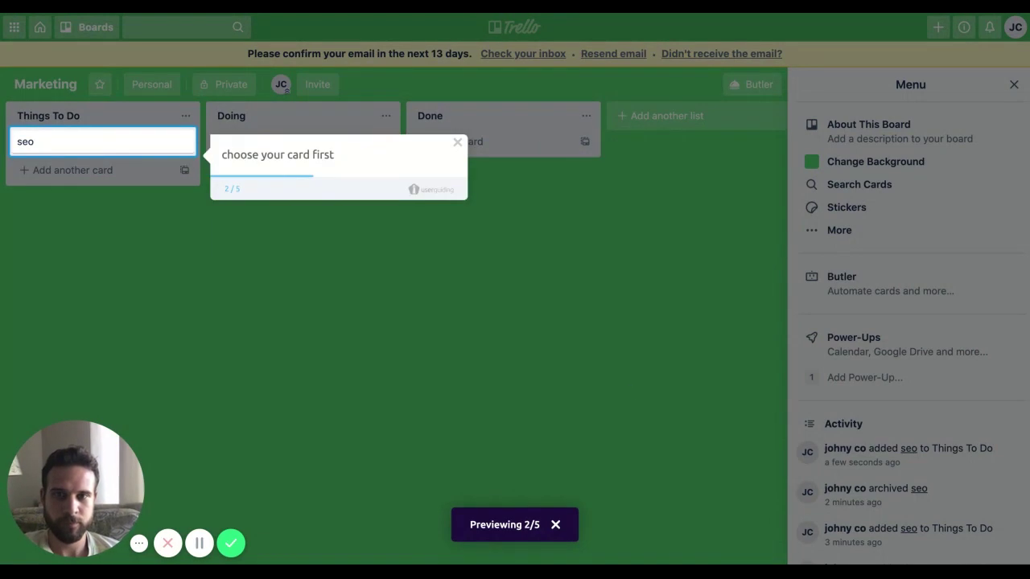
left_click(140, 153)
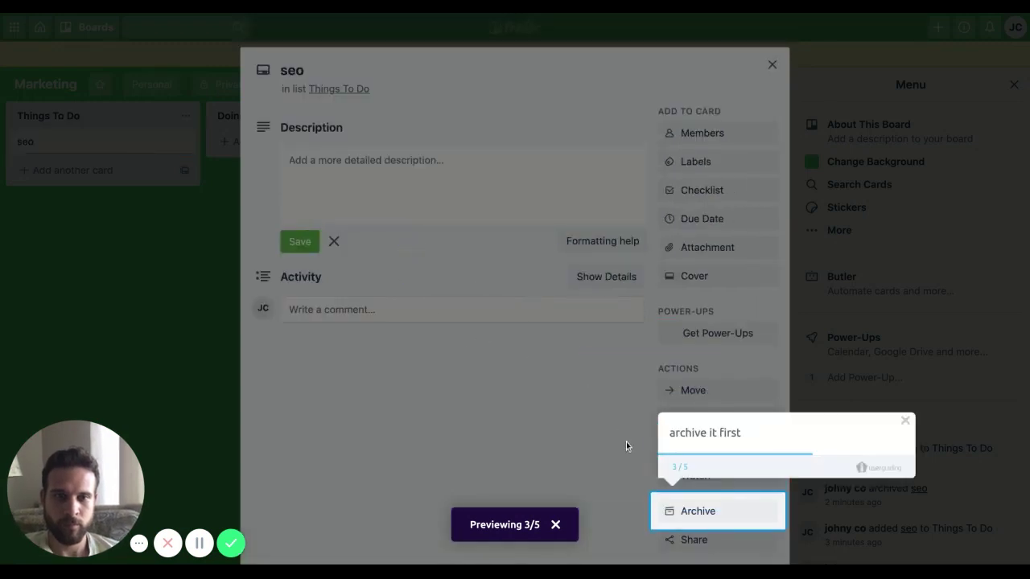
left_click(703, 515)
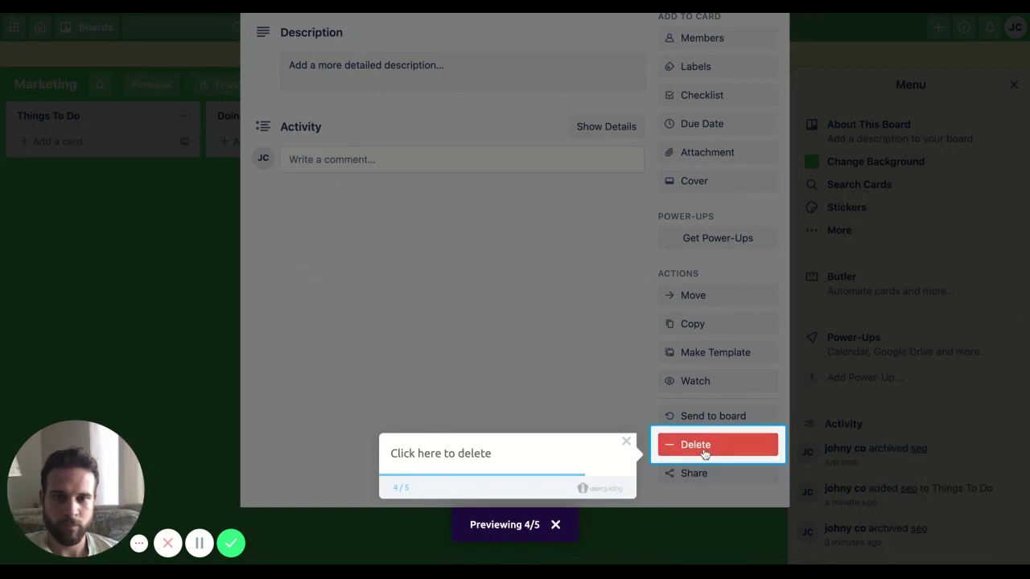
left_click(703, 445)
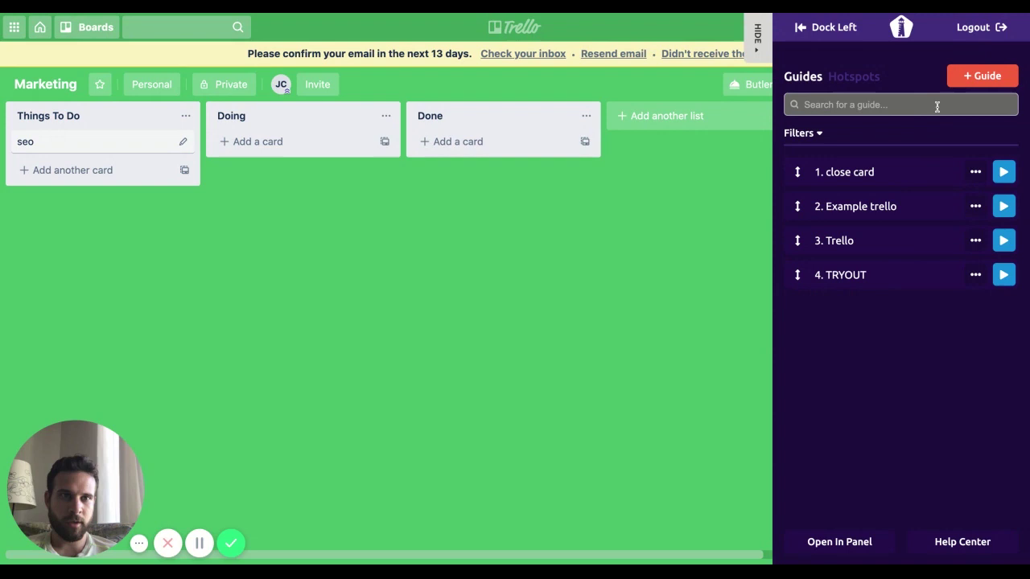
Create an empty new guide named 'trello example'
left_click(980, 82)
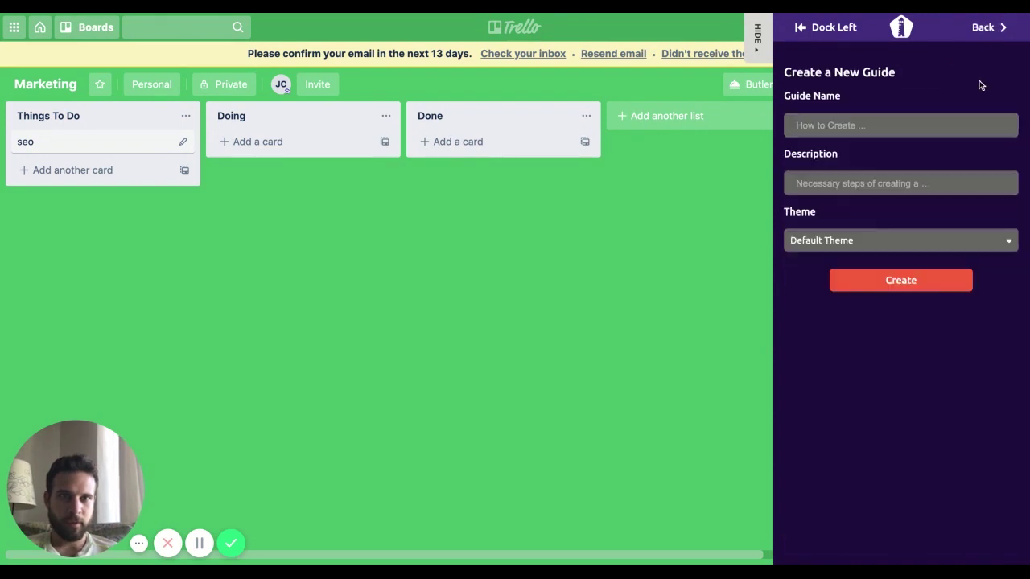
left_click(898, 126)
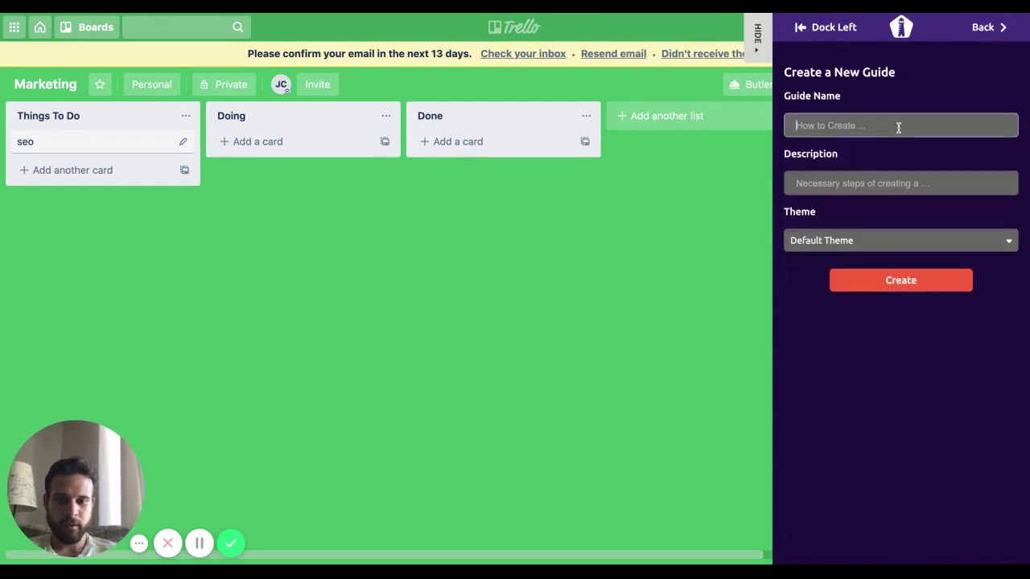
type("trello example")
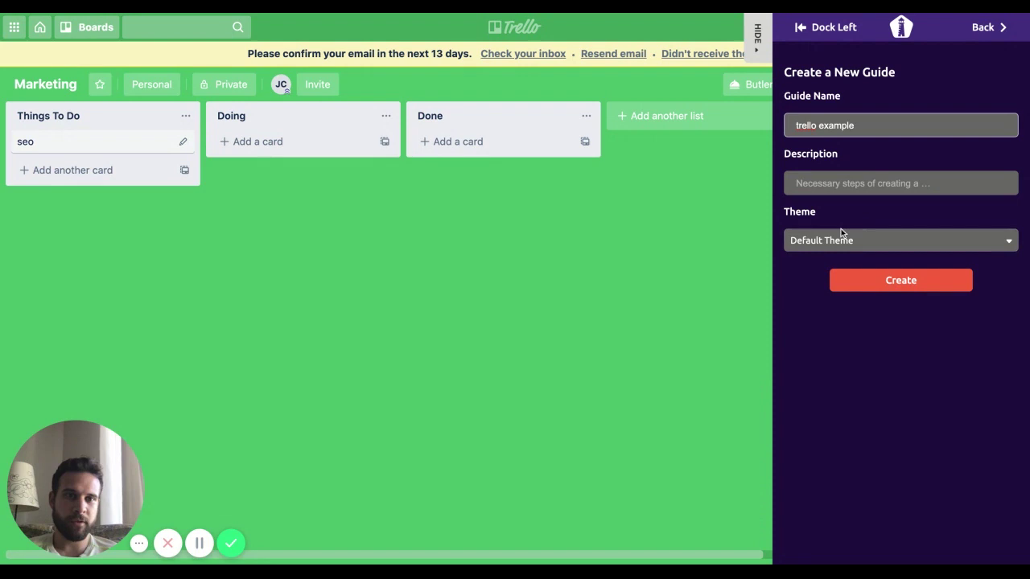
left_click(889, 281)
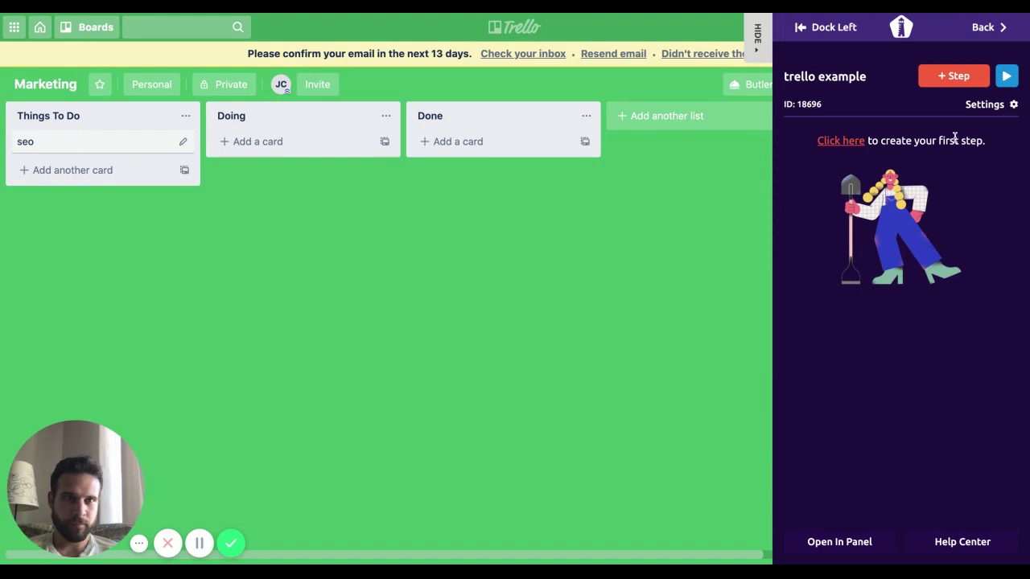
Add a step using the Welcome Modal template
left_click(956, 78)
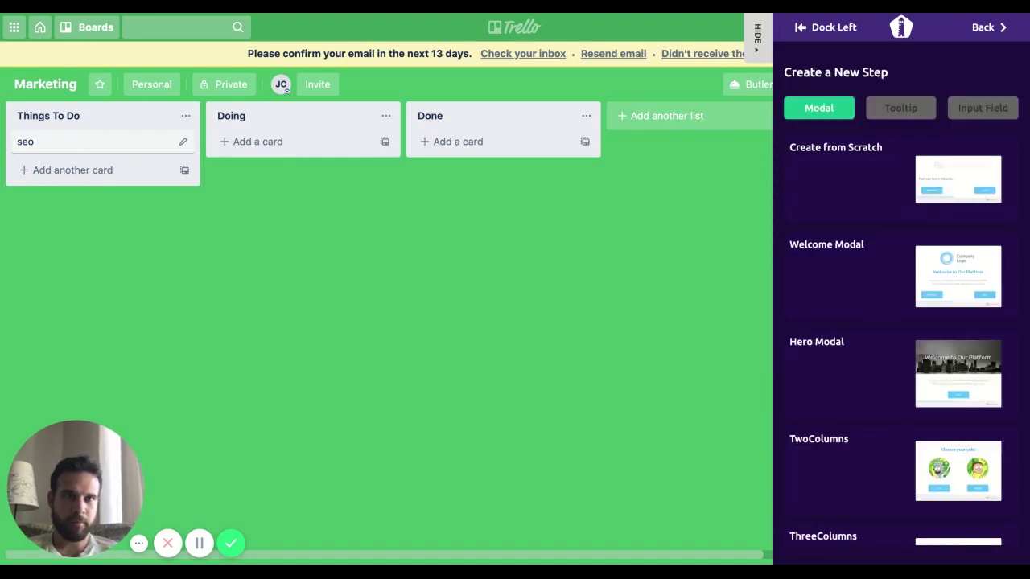
left_click(916, 116)
left_click(839, 117)
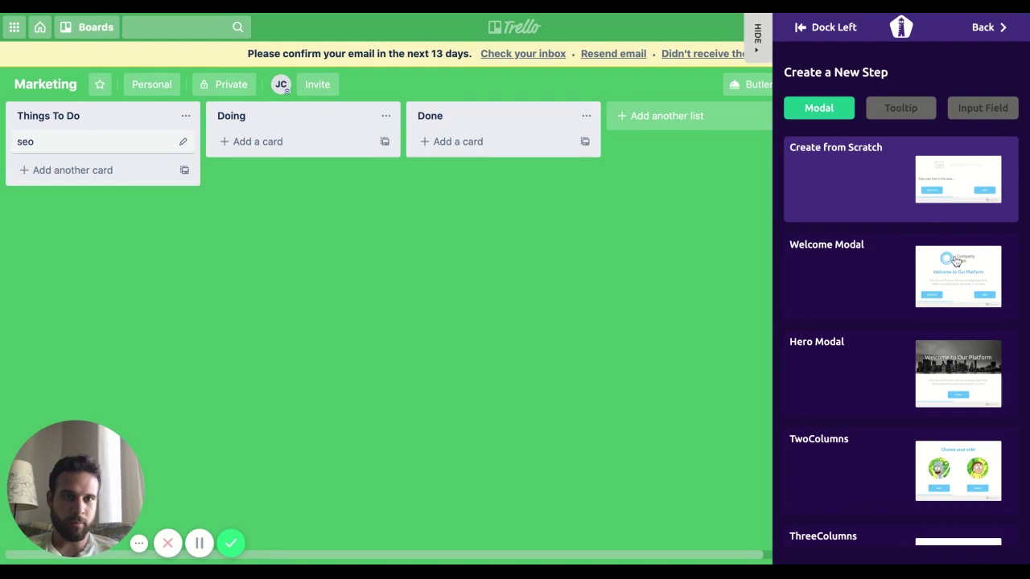
left_click(955, 289)
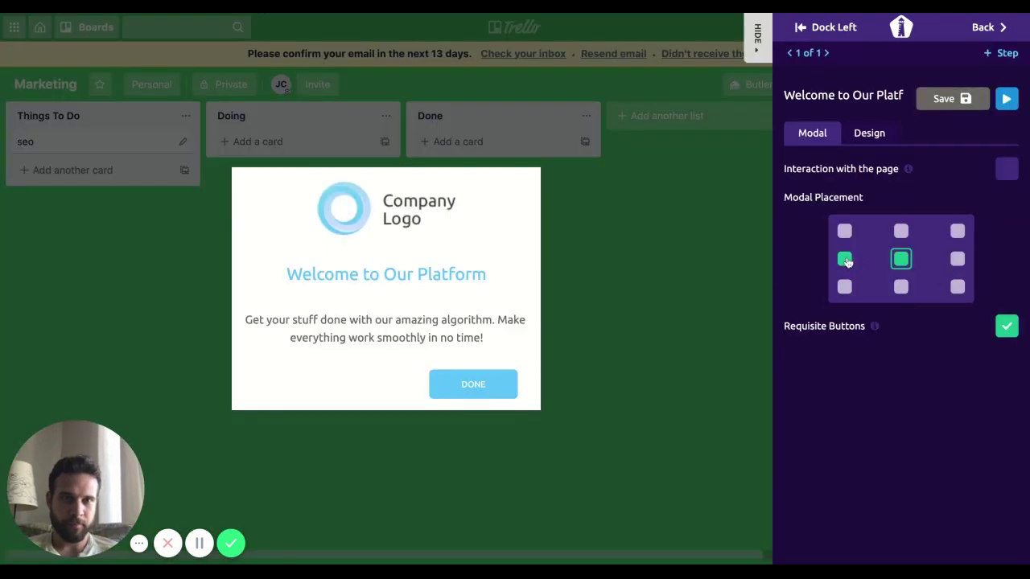
Delete the company logo and the 'Welcome to Our Platform' title from the modal
left_click(418, 218)
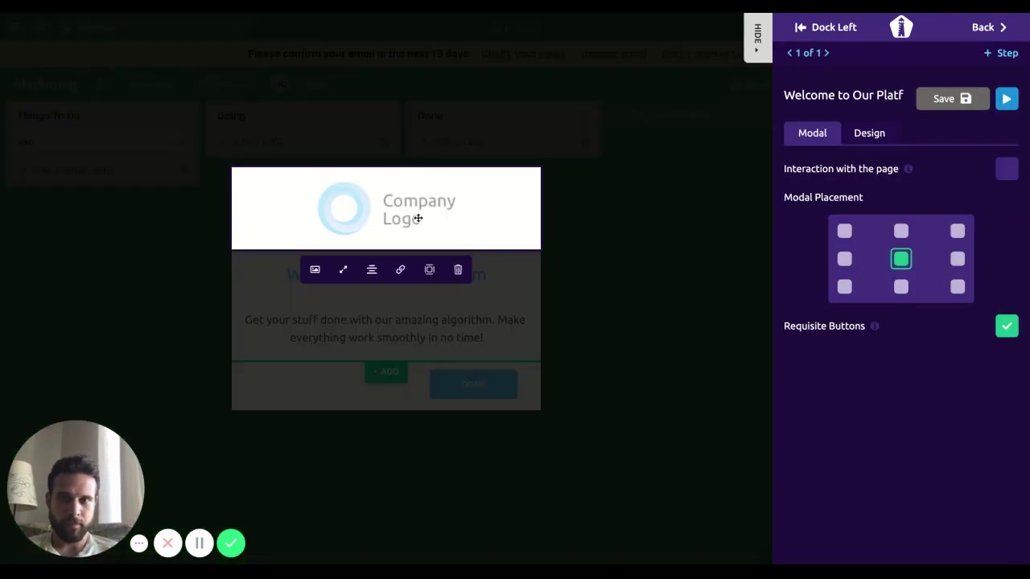
left_click(458, 272)
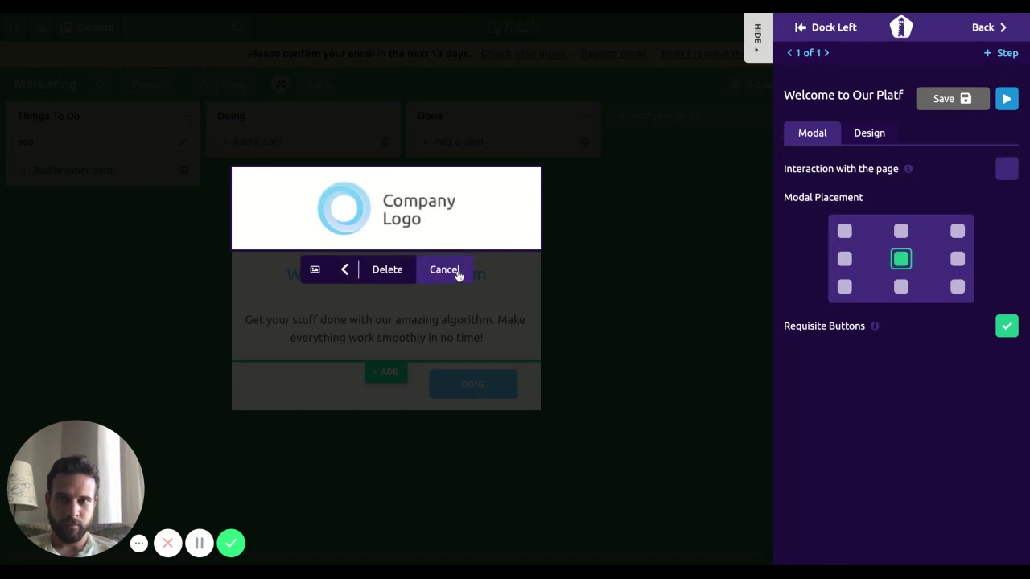
left_click(406, 273)
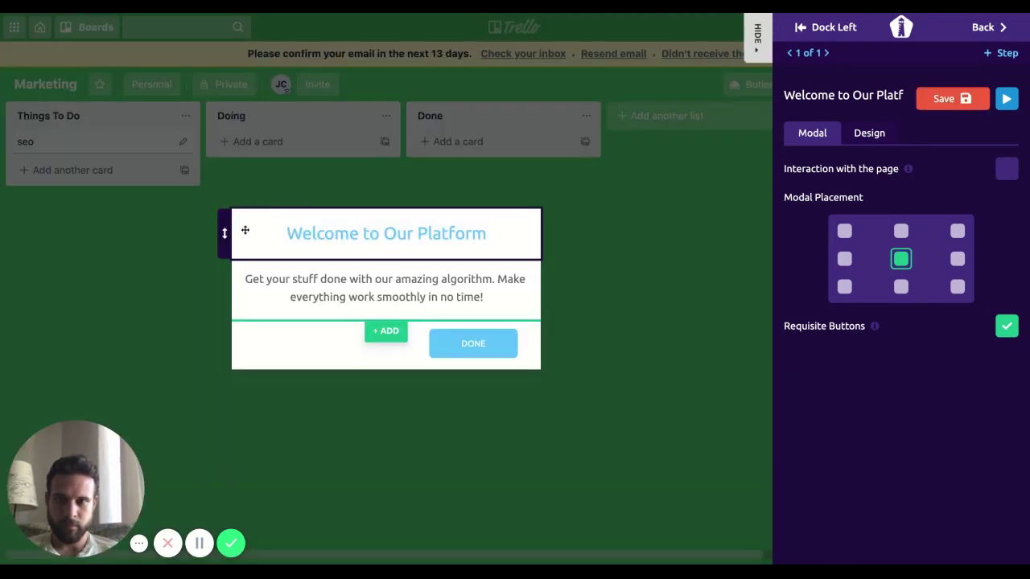
left_click(238, 232)
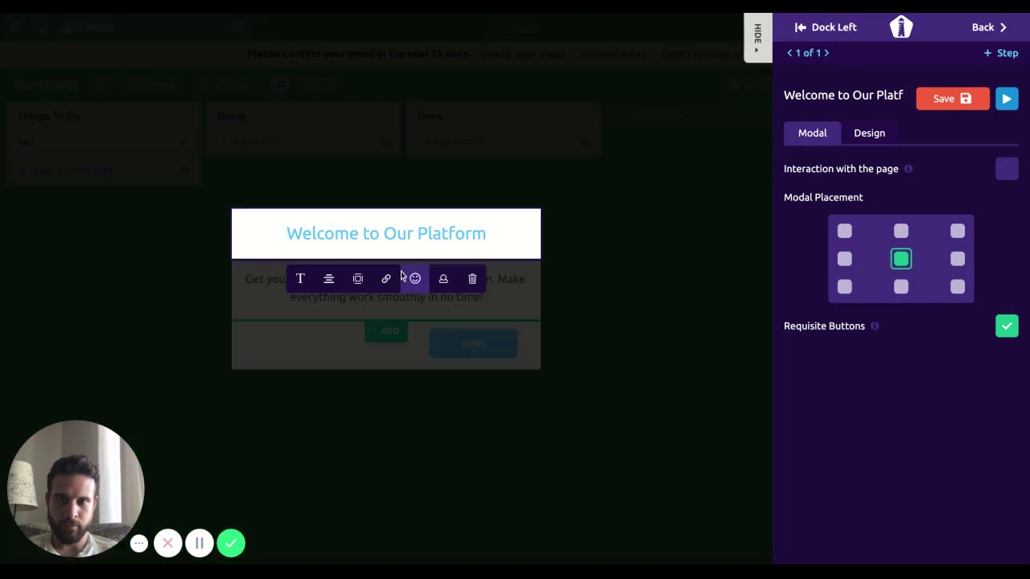
left_click(471, 278)
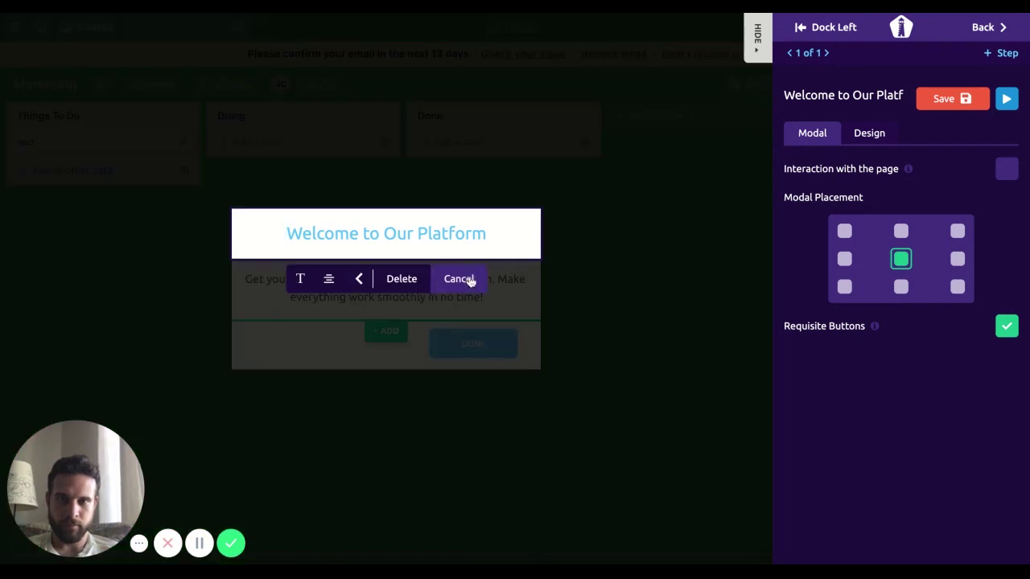
left_click(400, 279)
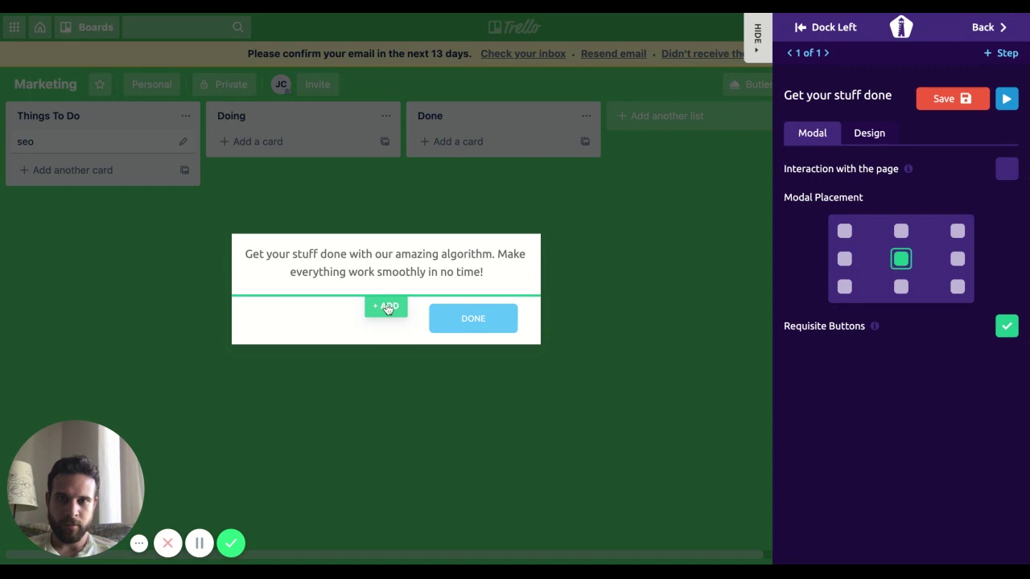
Add an image block with the waving-man GIF and move the body text below it
left_click(387, 305)
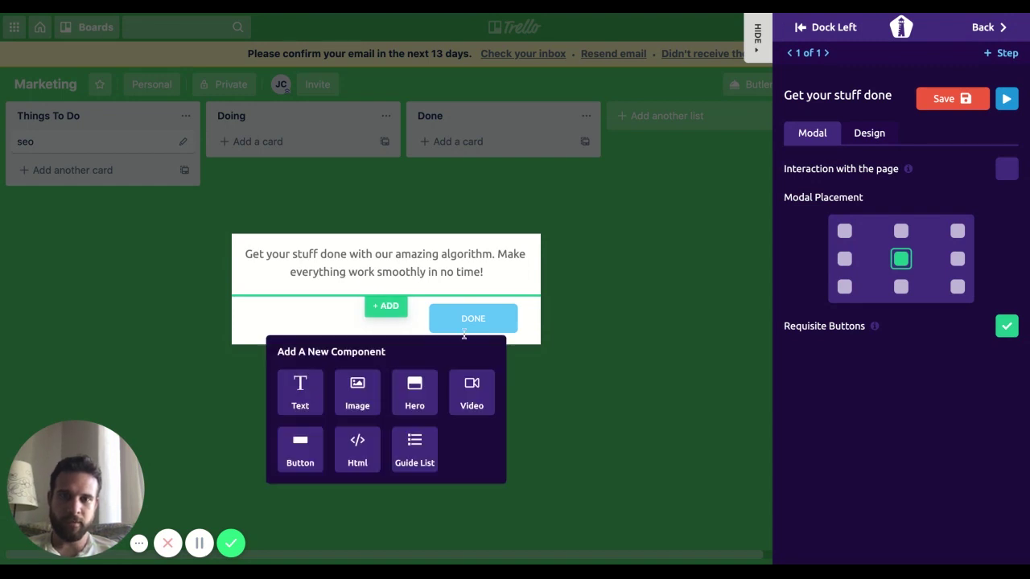
left_click(362, 392)
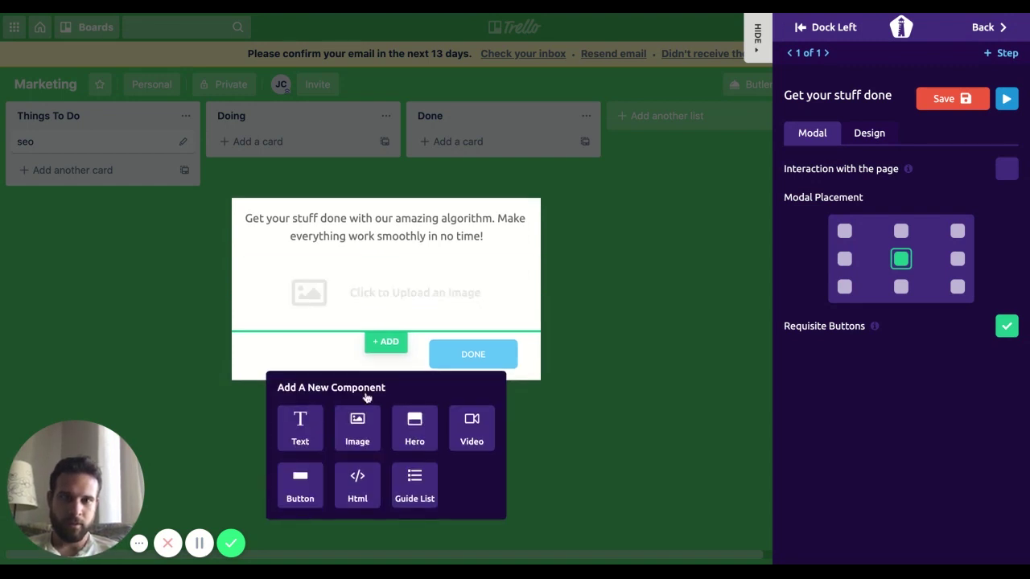
left_click(383, 297)
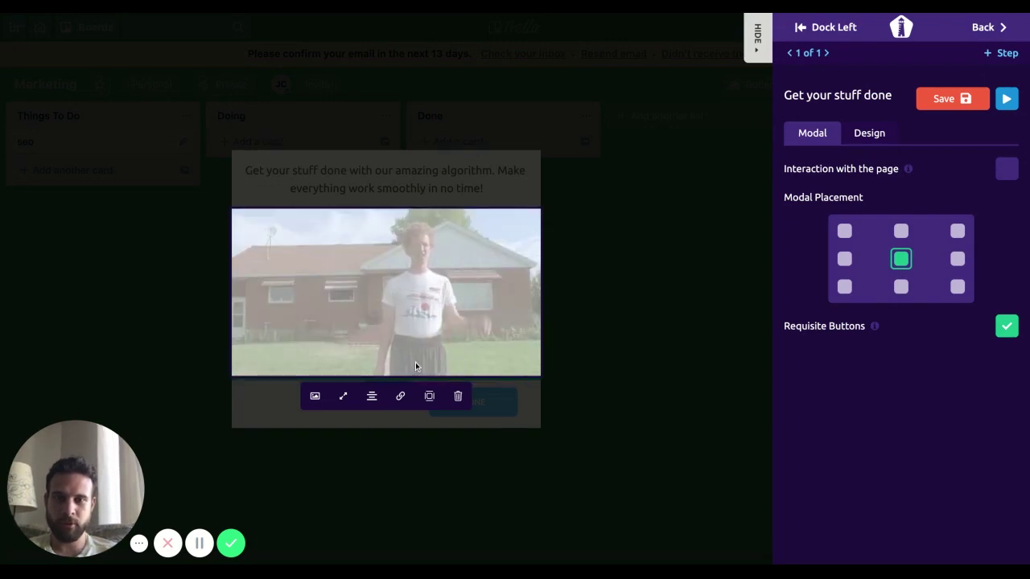
left_click(282, 395)
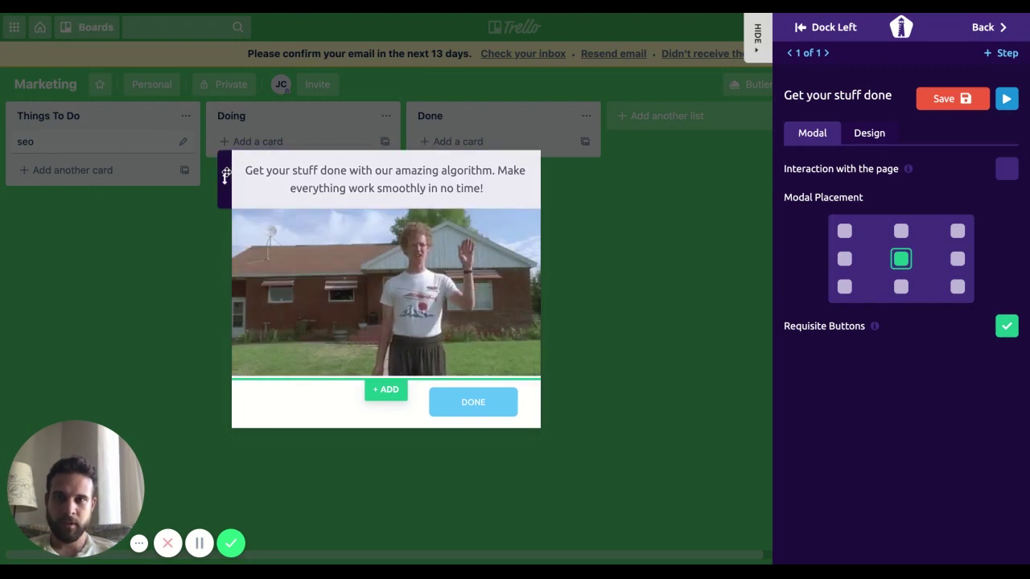
left_click_drag(228, 173, 322, 344)
Replace the modal's two-line body sentence with 'Hello' and save the step
left_click(322, 344)
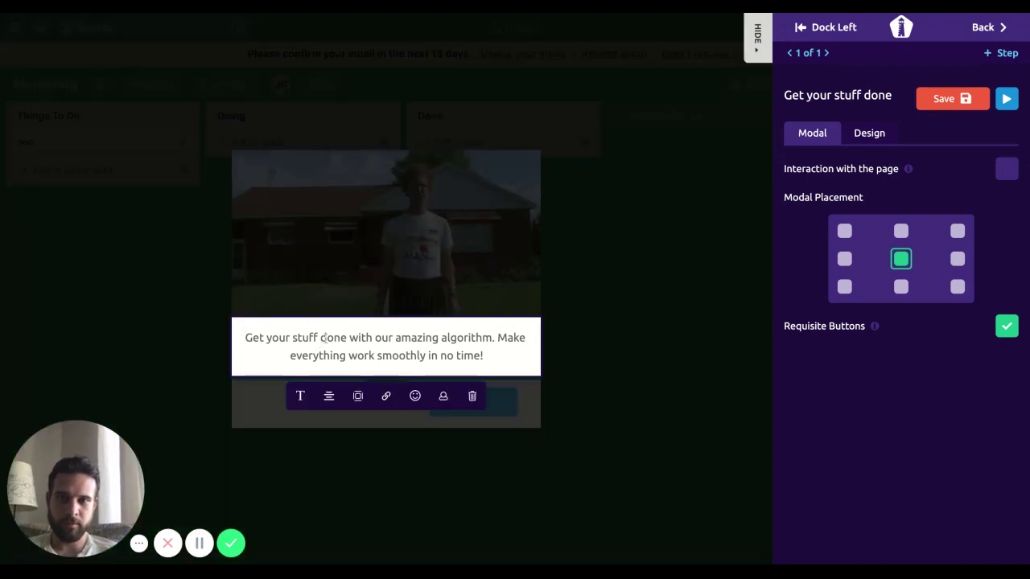
triple_click(324, 339)
left_click(324, 338)
type("H")
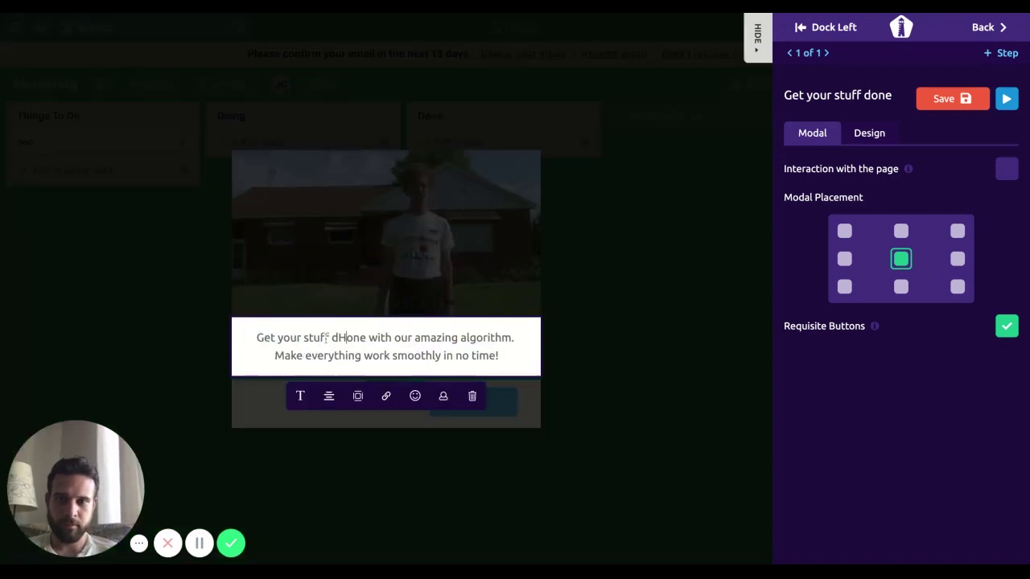
triple_click(257, 338)
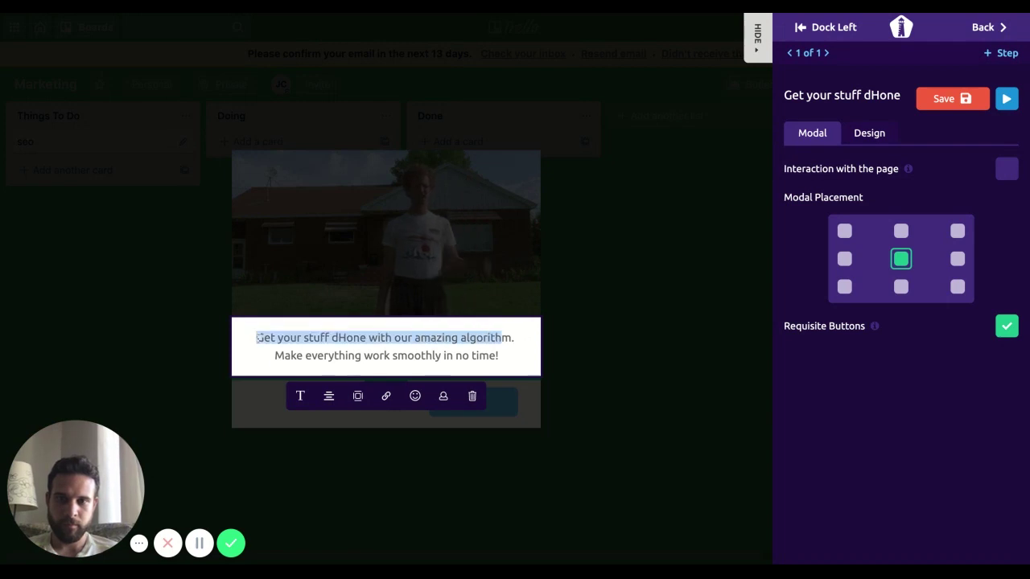
type("Hello")
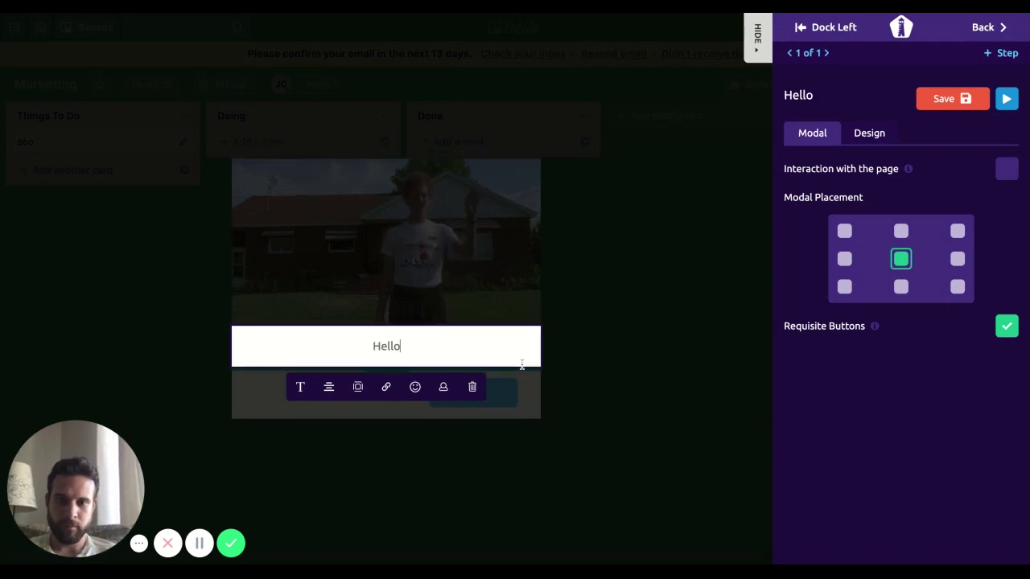
left_click(264, 403)
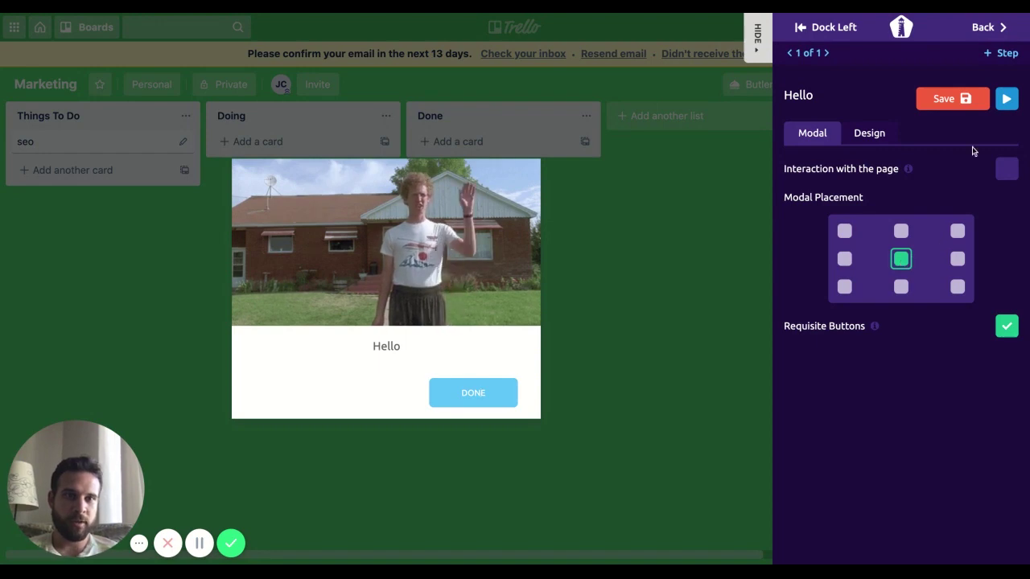
left_click(966, 101)
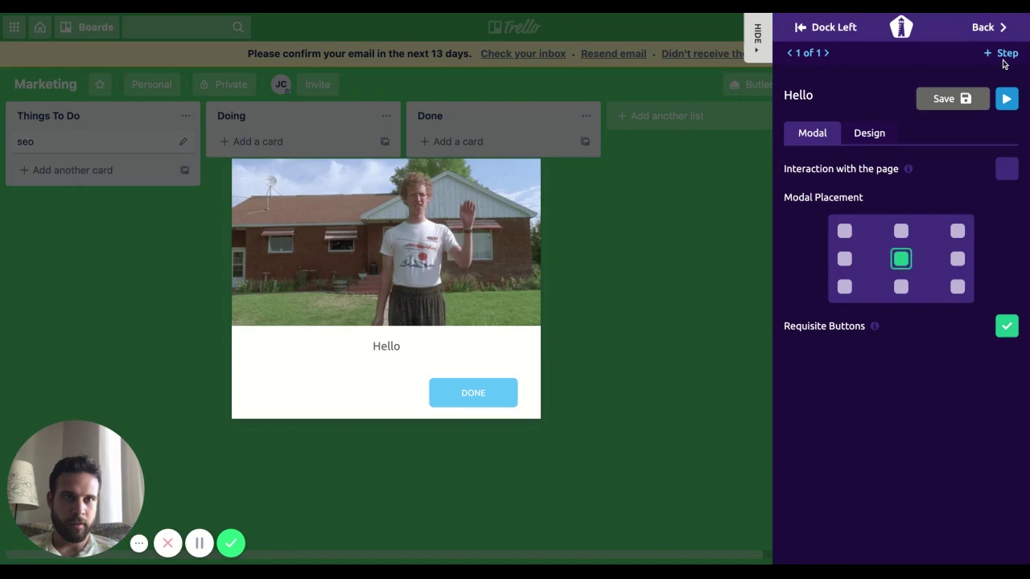
Add a blank tooltip step attached to the seo card
left_click(1004, 55)
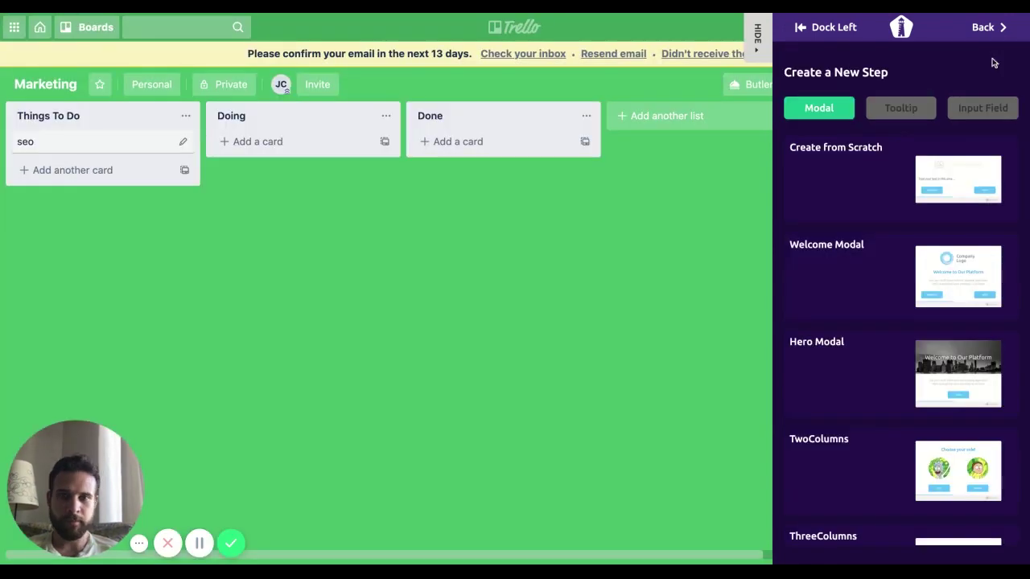
left_click(899, 111)
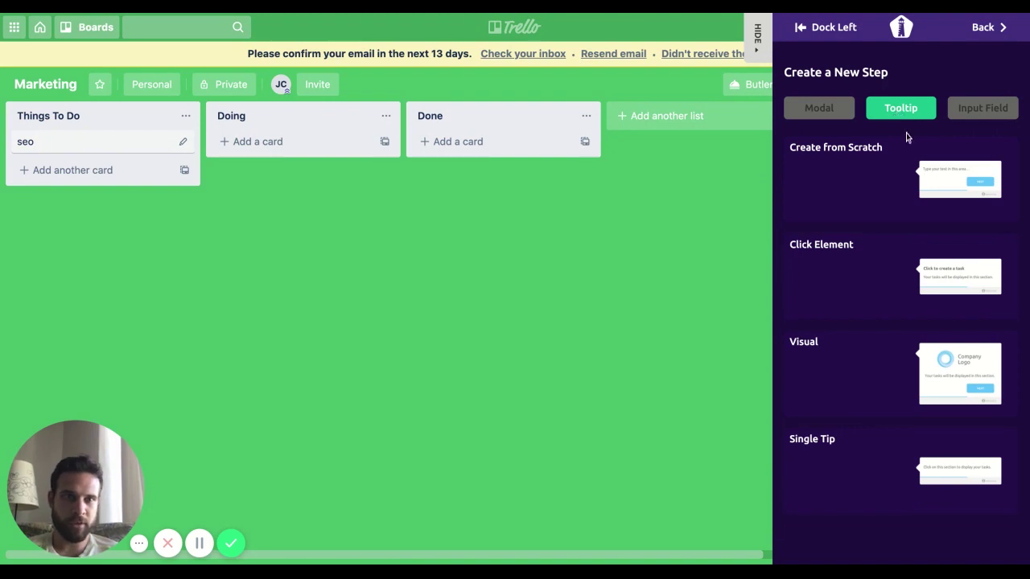
left_click(932, 187)
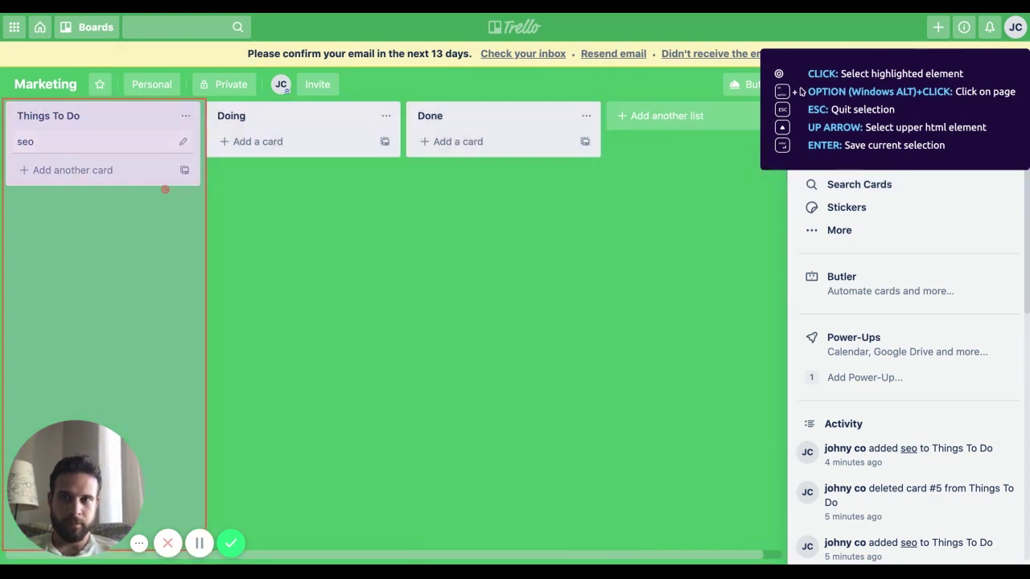
left_click(115, 143)
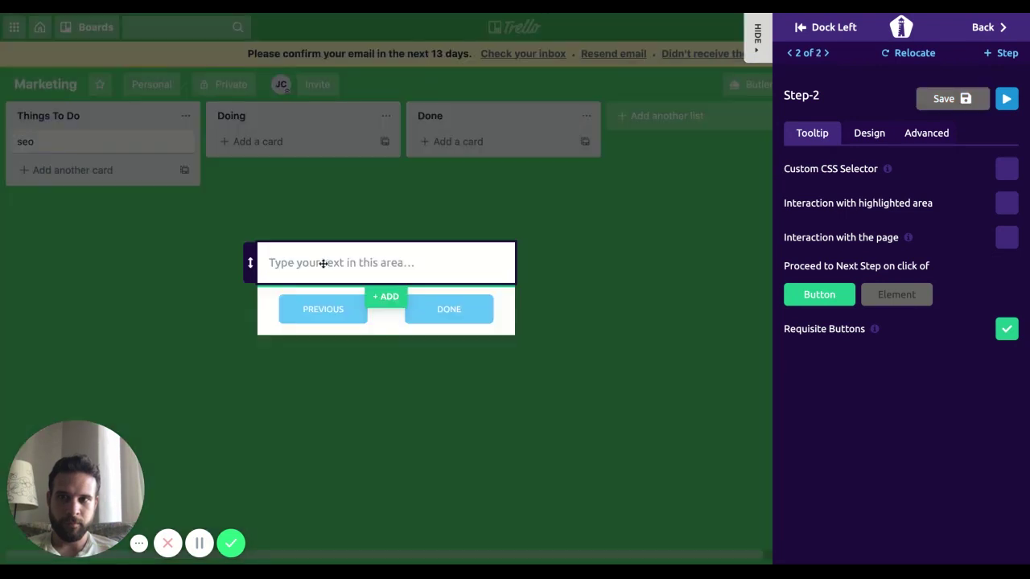
Set the tooltip text to 'choose your card first', allow page interaction, and save
left_click(324, 266)
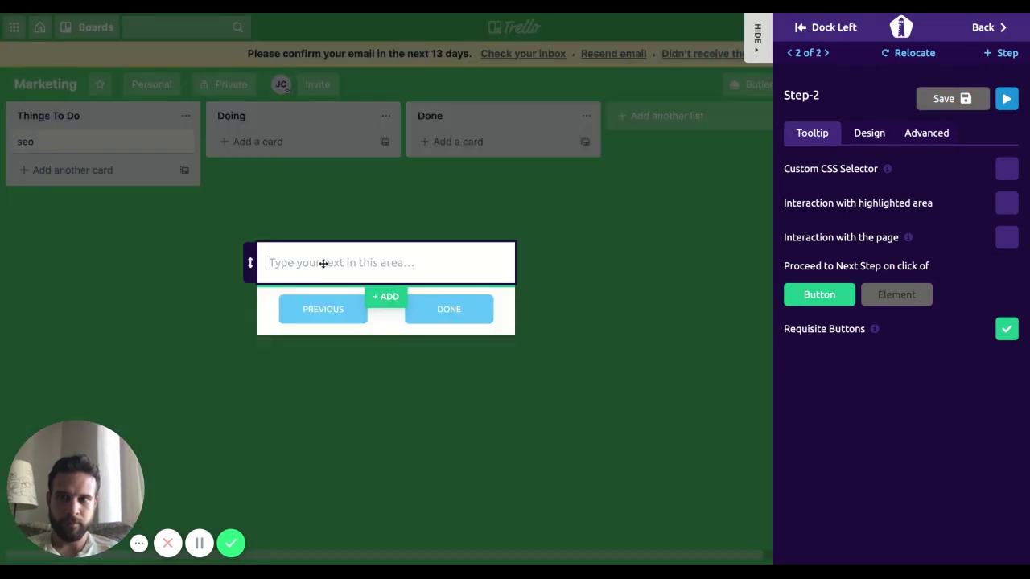
type("choose you")
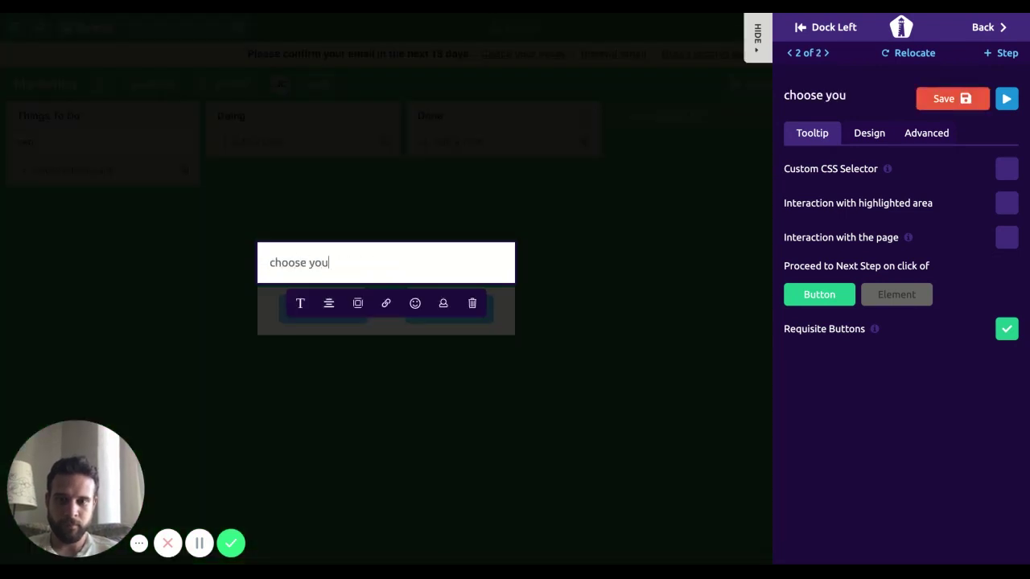
type("r card first")
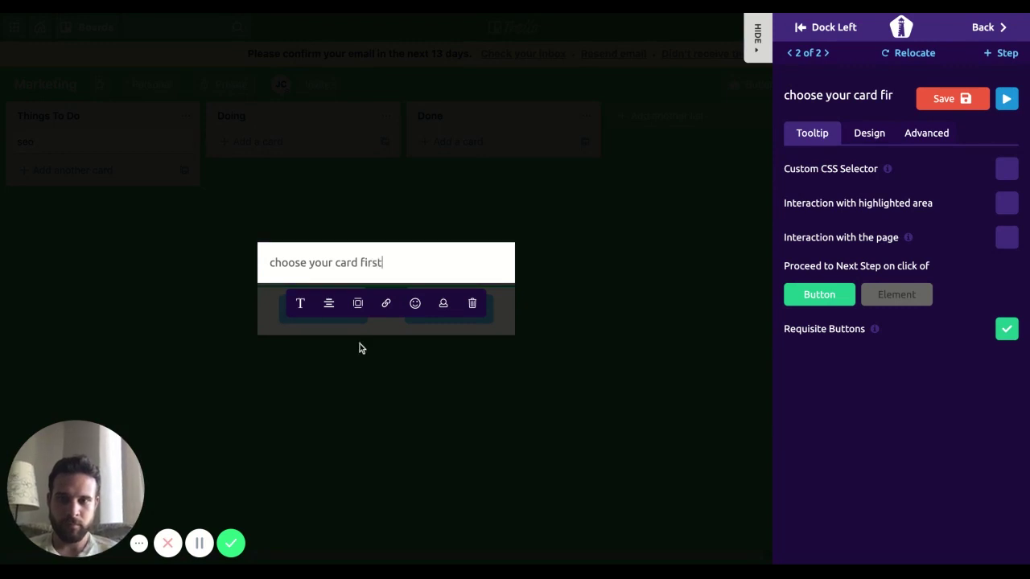
left_click(361, 344)
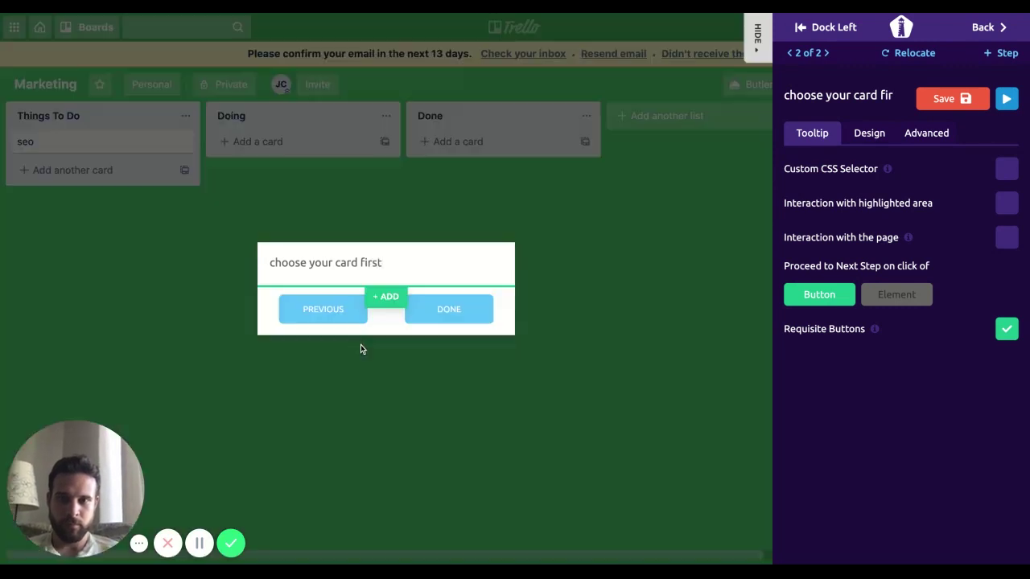
mouse_move(391, 338)
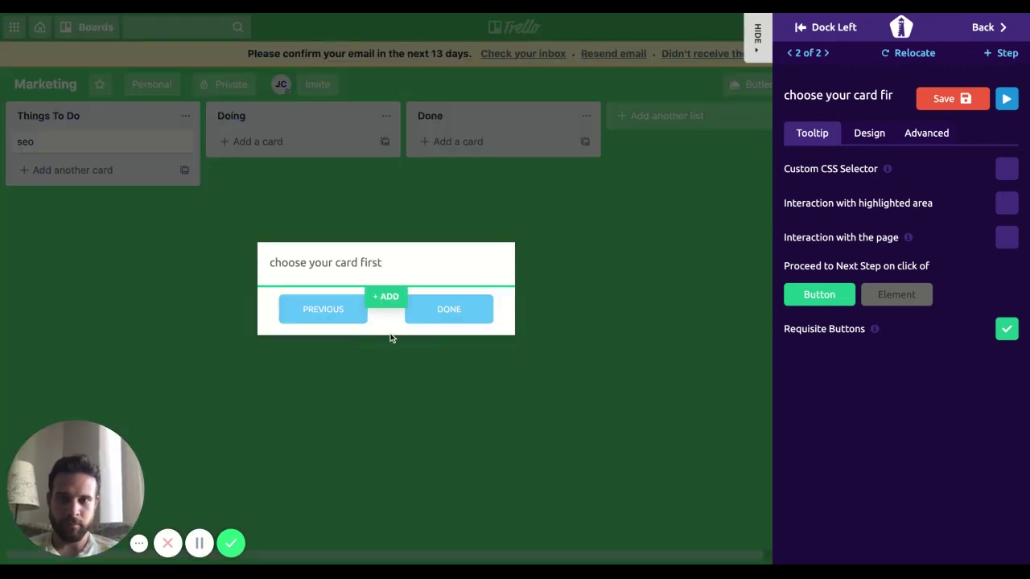
left_click(1004, 247)
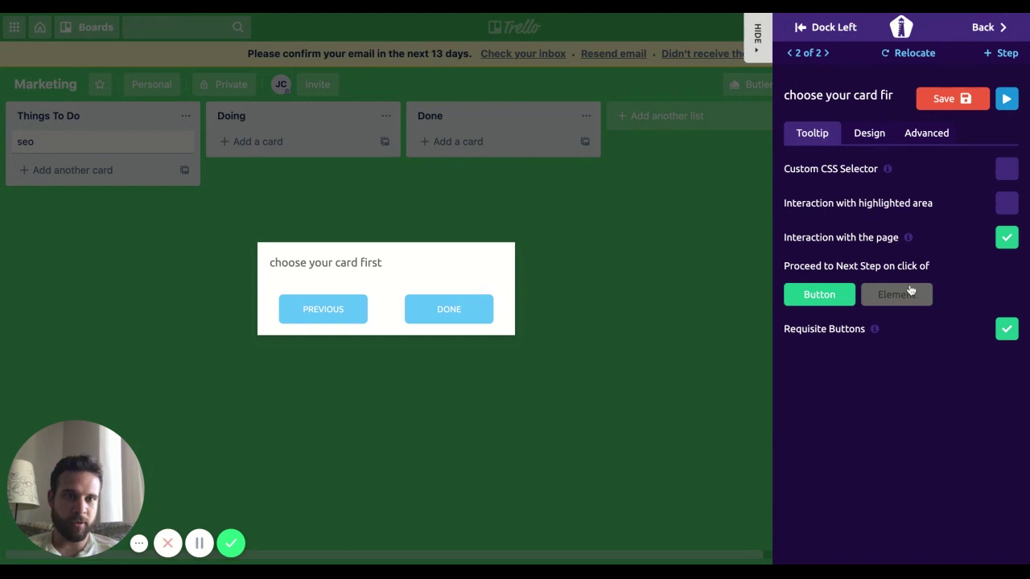
left_click(963, 107)
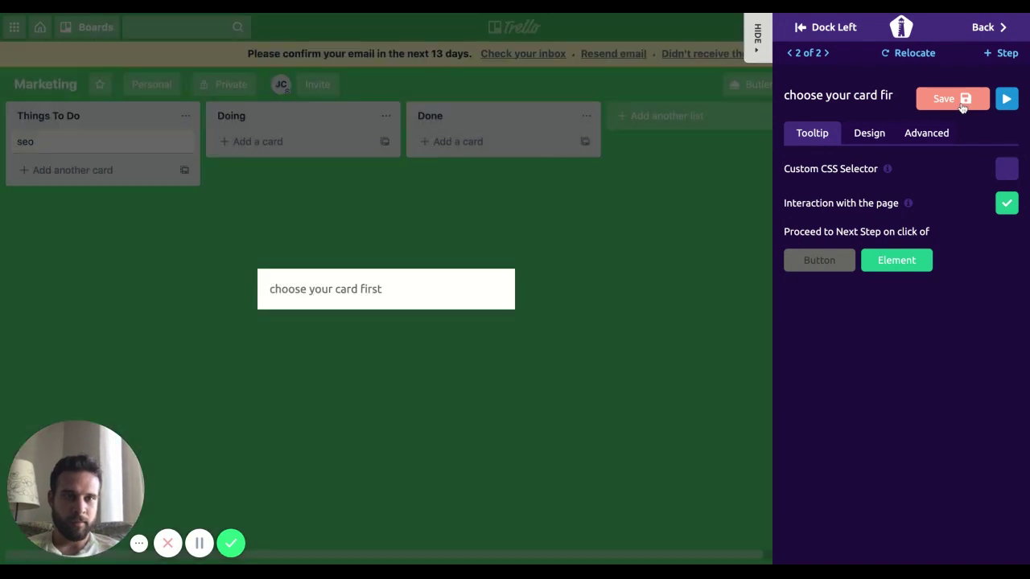
Add a blank tooltip step attached to the seo card's Archive action
left_click(1003, 55)
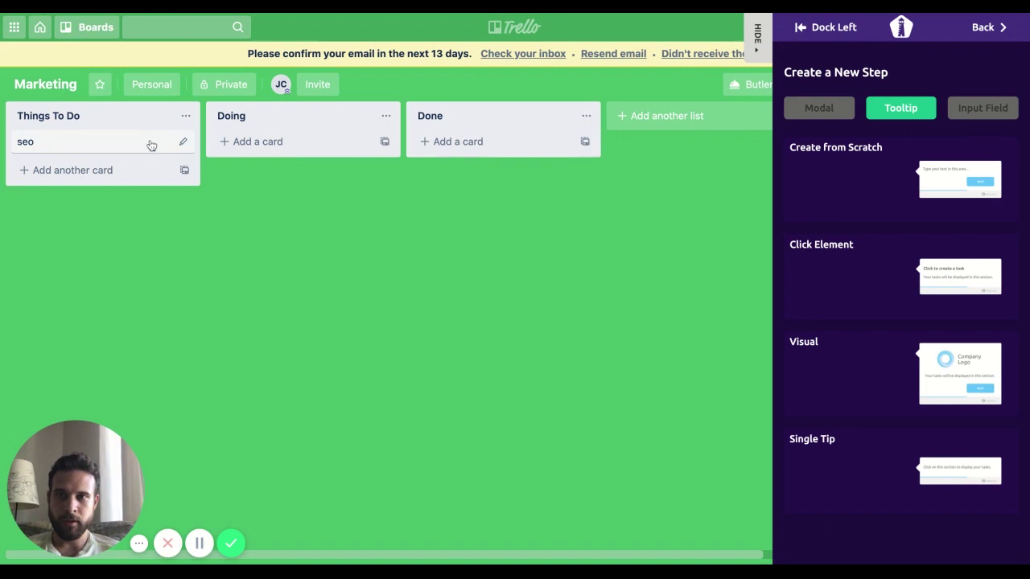
left_click(152, 143)
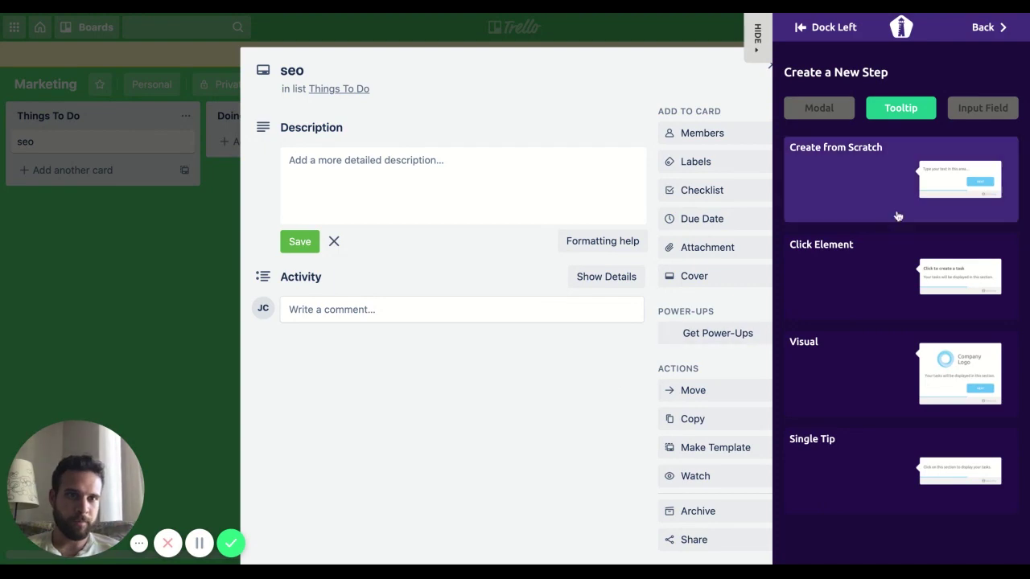
left_click(931, 198)
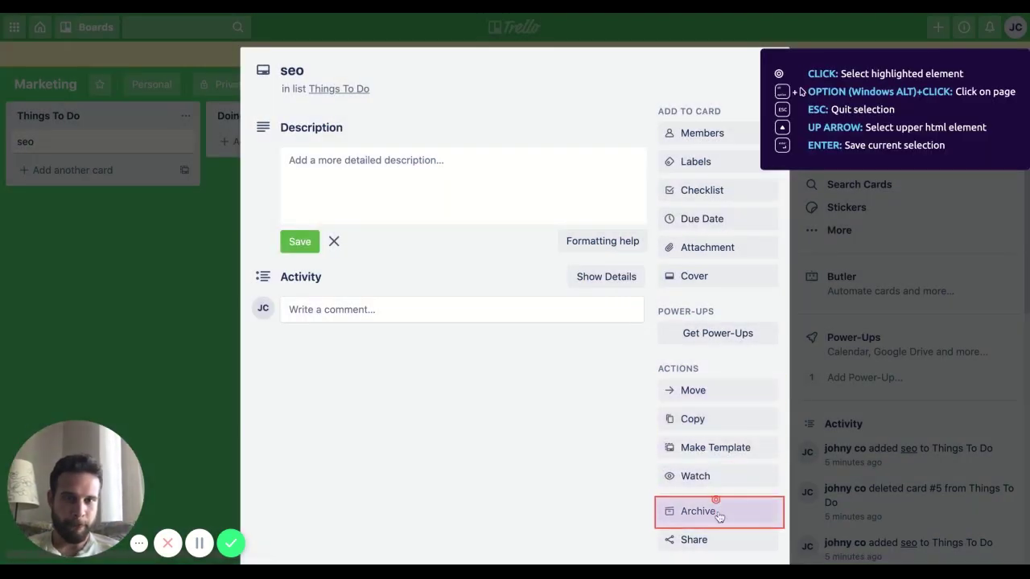
left_click(719, 518)
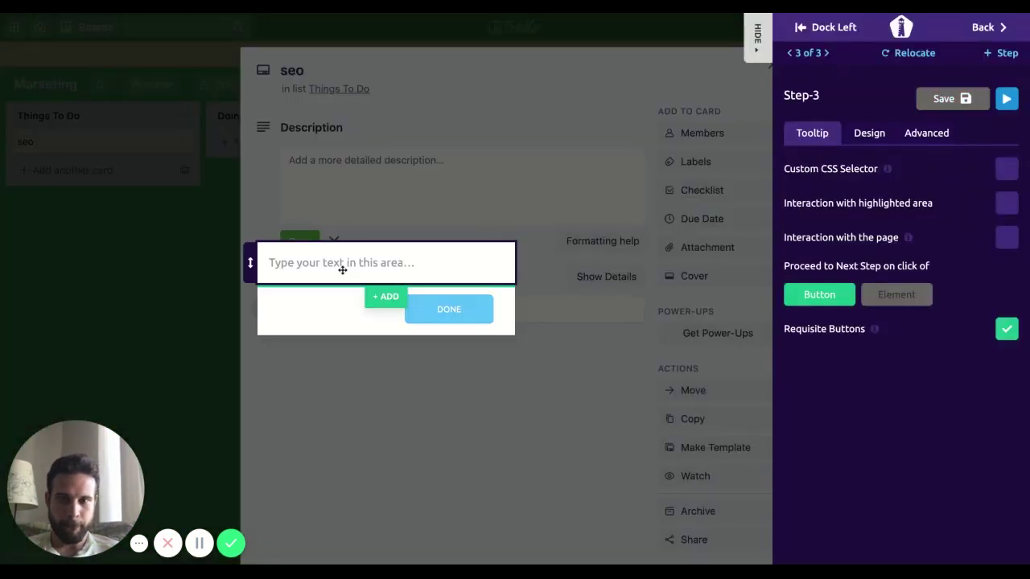
Write 'archive it first', allow page interaction, advance on element click, and save
left_click(342, 268)
type("arc")
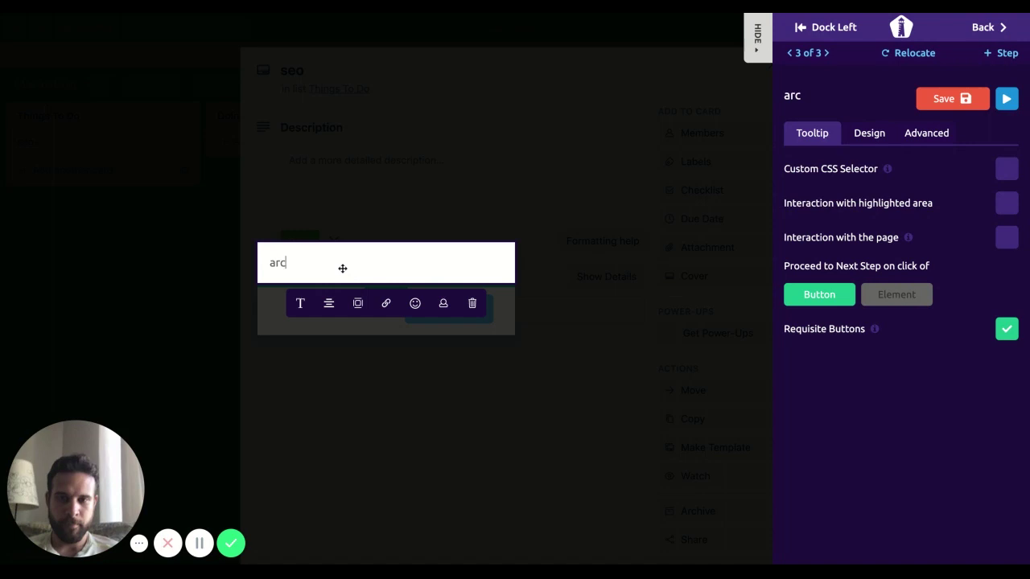
type("hive it sir")
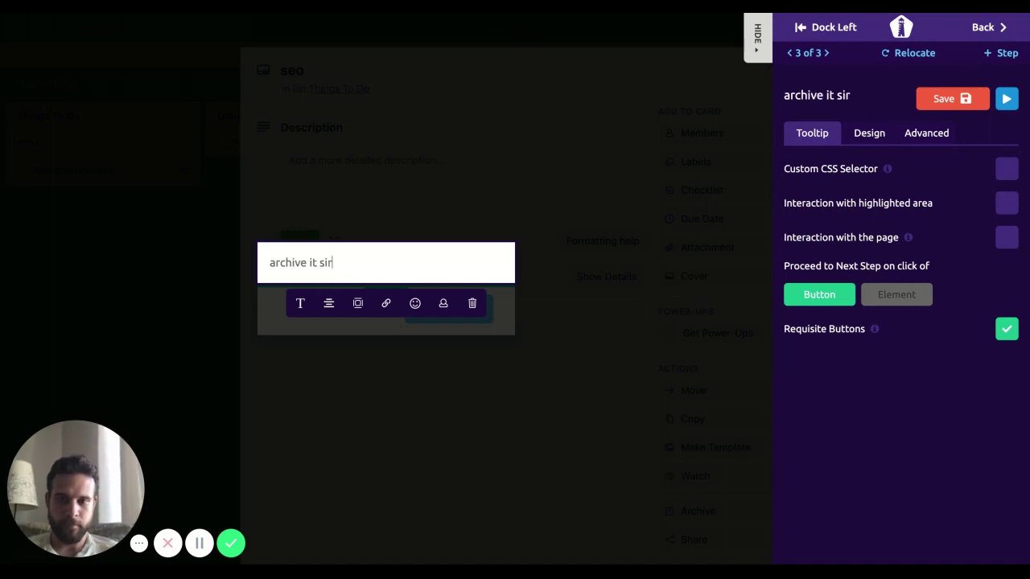
key("BackSpace")
key("BackSpace")
key("BackSpace")
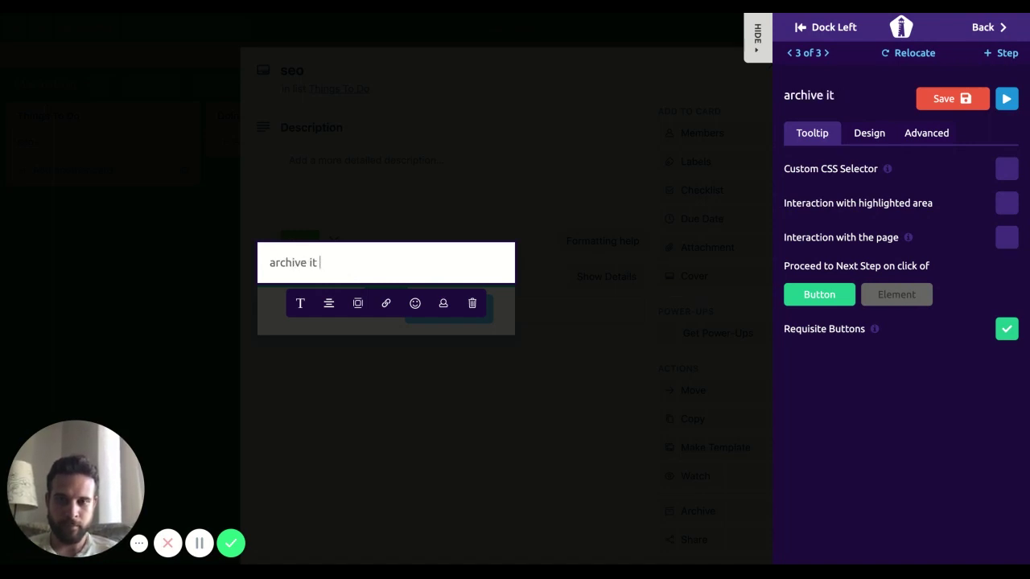
type("first")
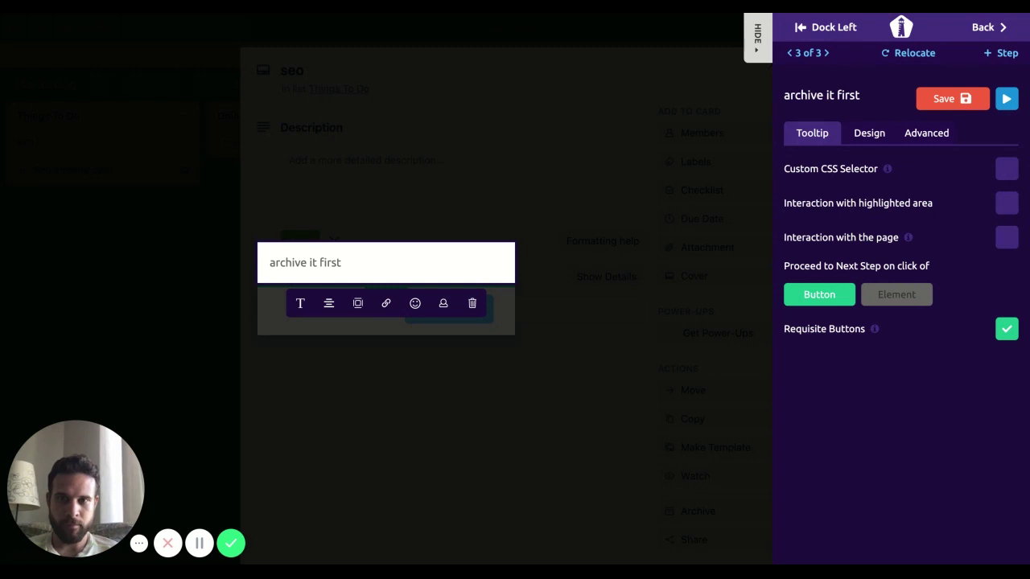
left_click(310, 351)
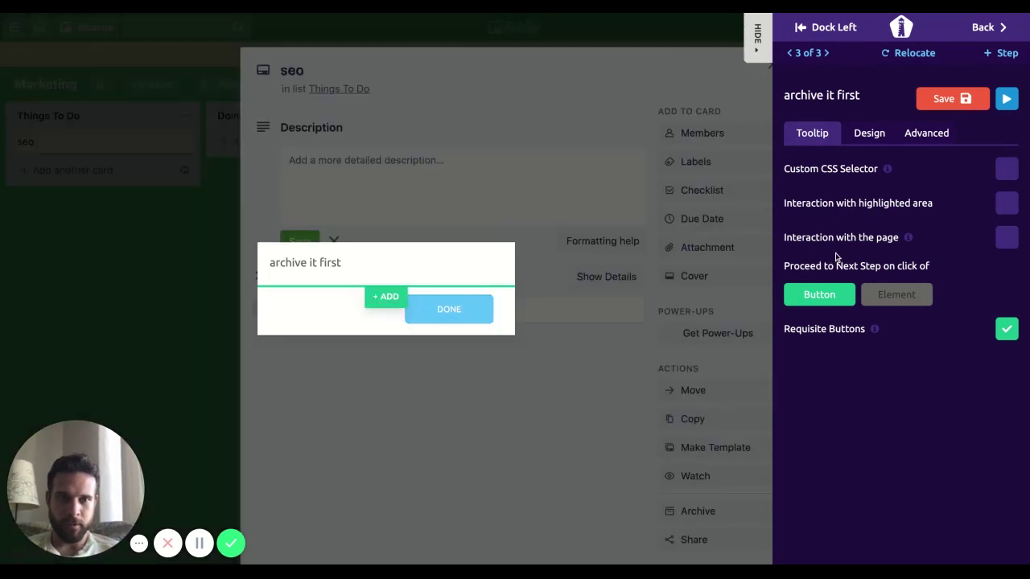
left_click(1006, 237)
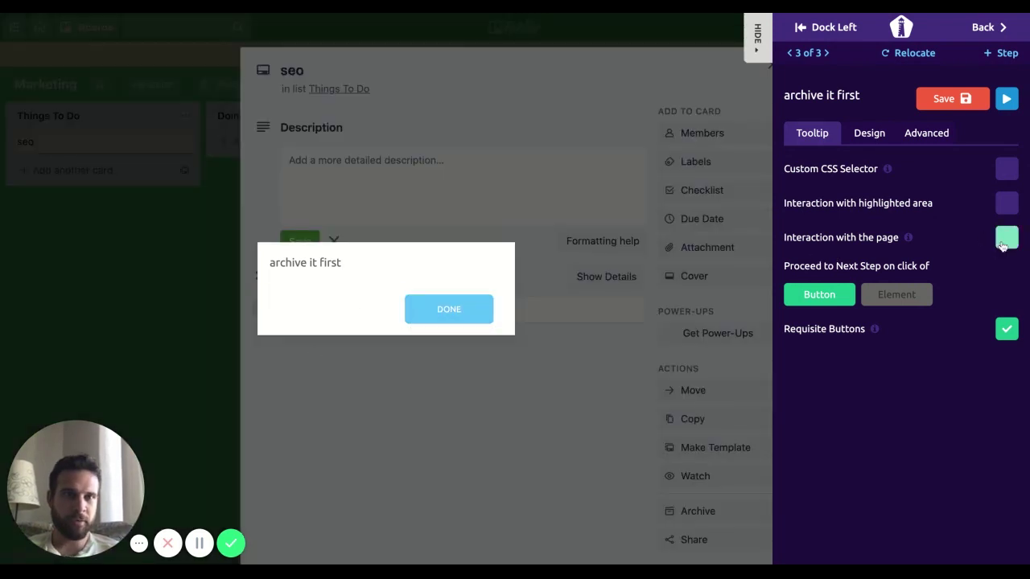
left_click(914, 301)
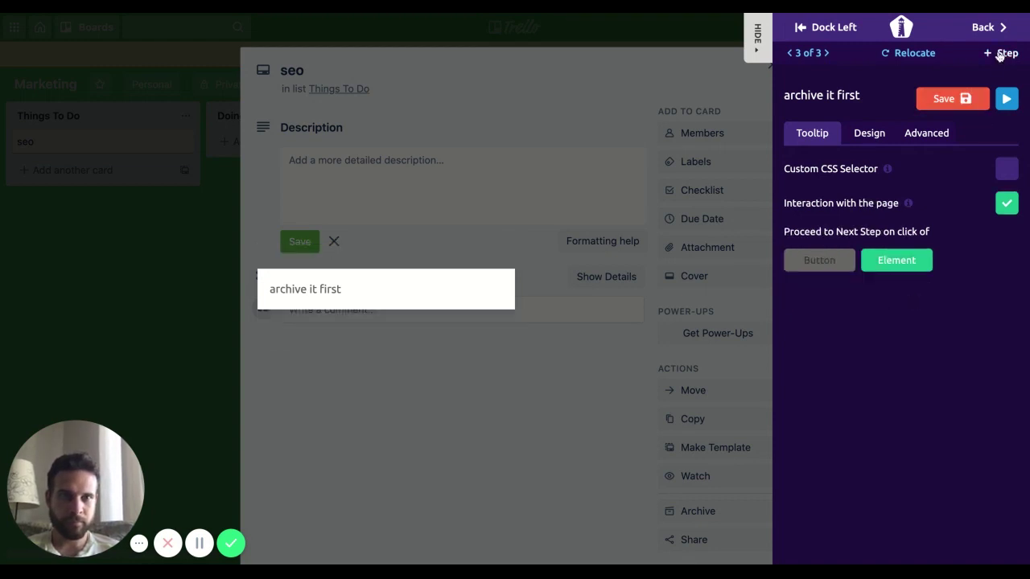
left_click(964, 99)
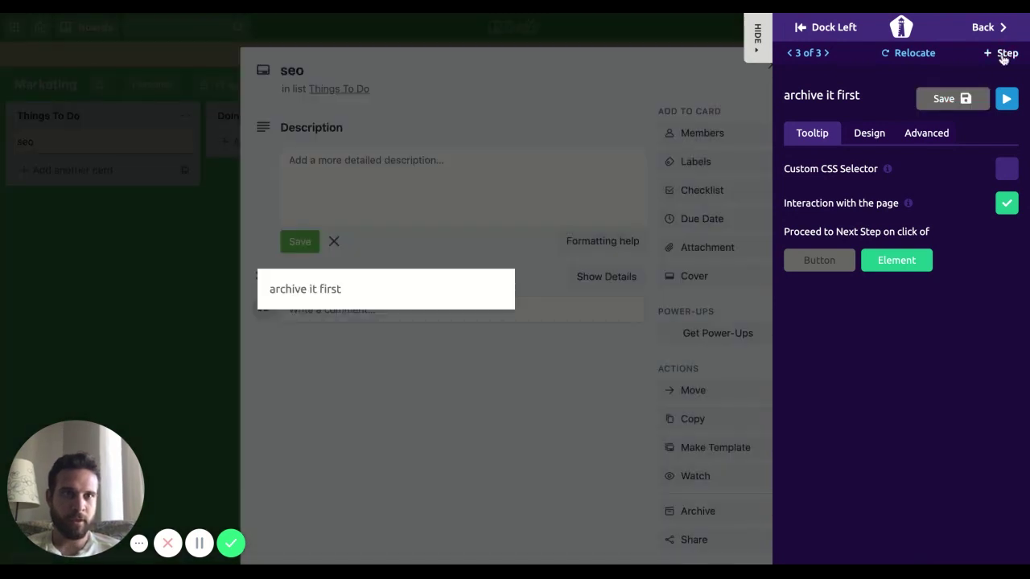
Start a new step and archive the seo card on the Trello board
left_click(1003, 55)
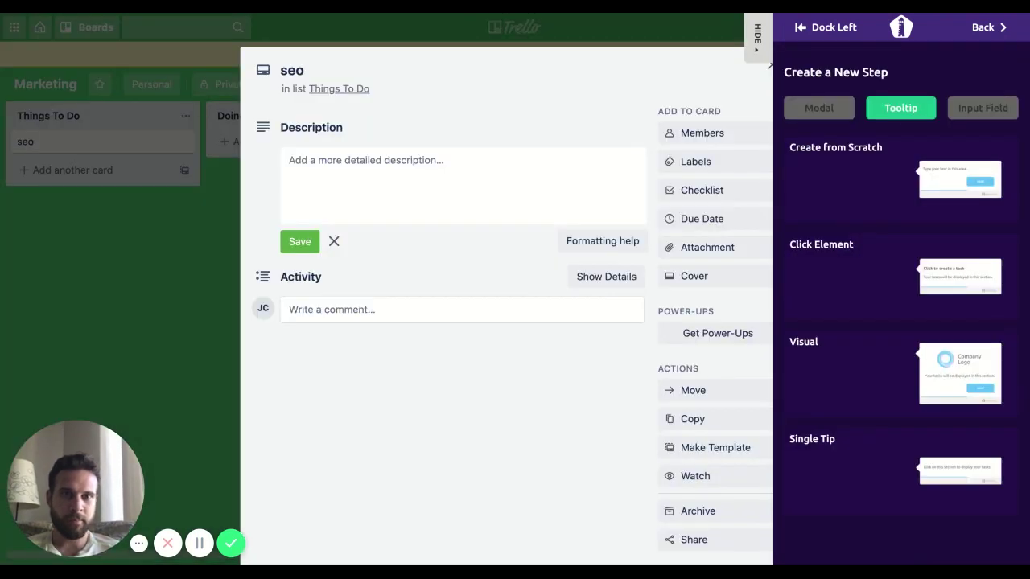
left_click(723, 512)
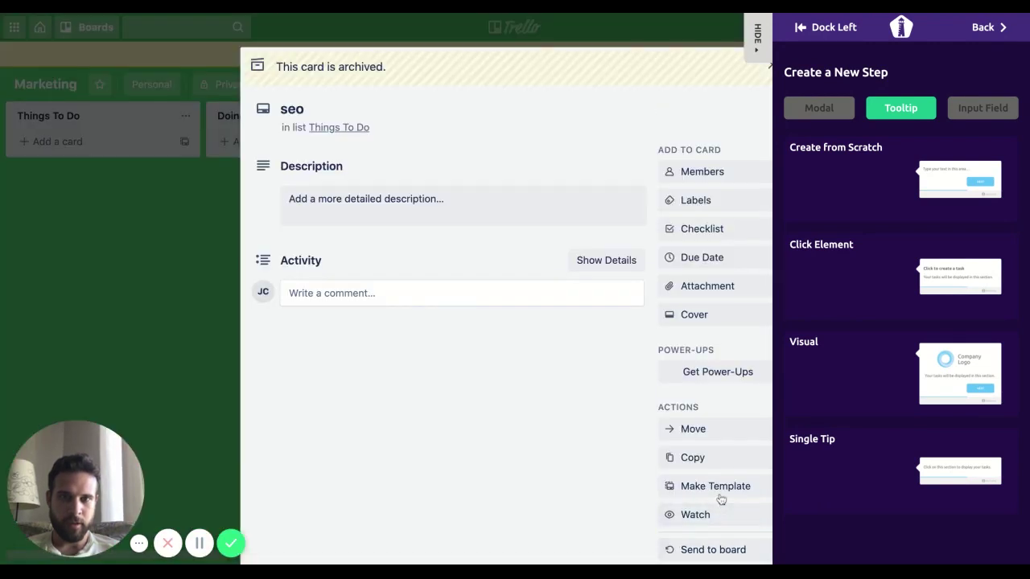
scroll(597, 447, "down", 2)
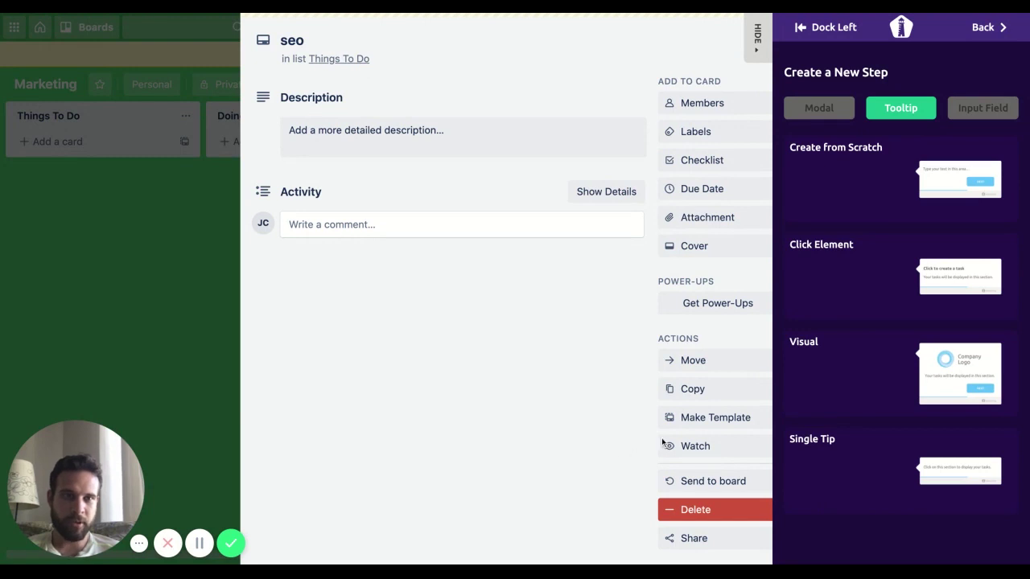
Save a blank 'Click here to delete' tooltip as the fourth step, then begin another step
left_click(931, 193)
left_click(980, 101)
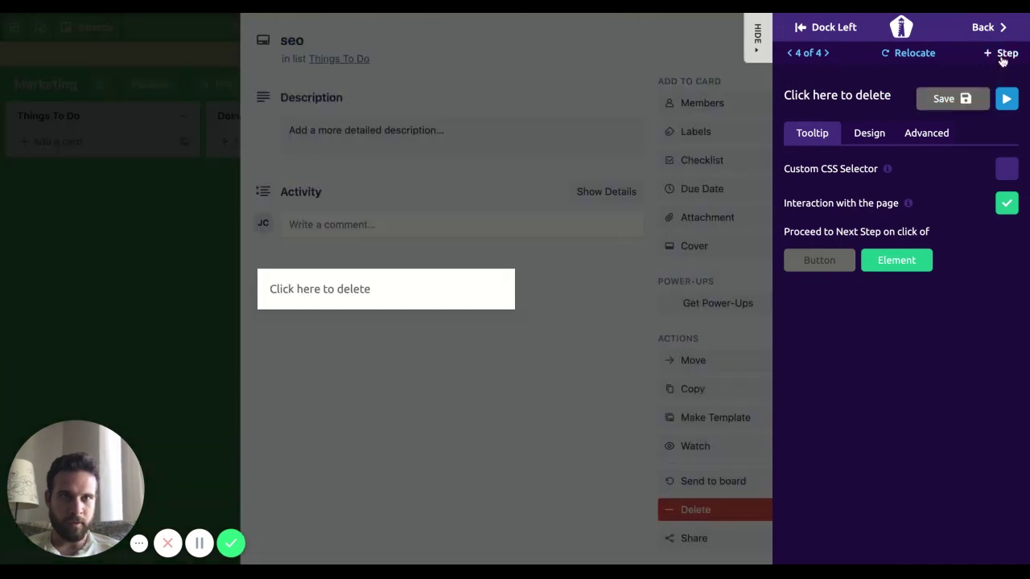
left_click(1003, 59)
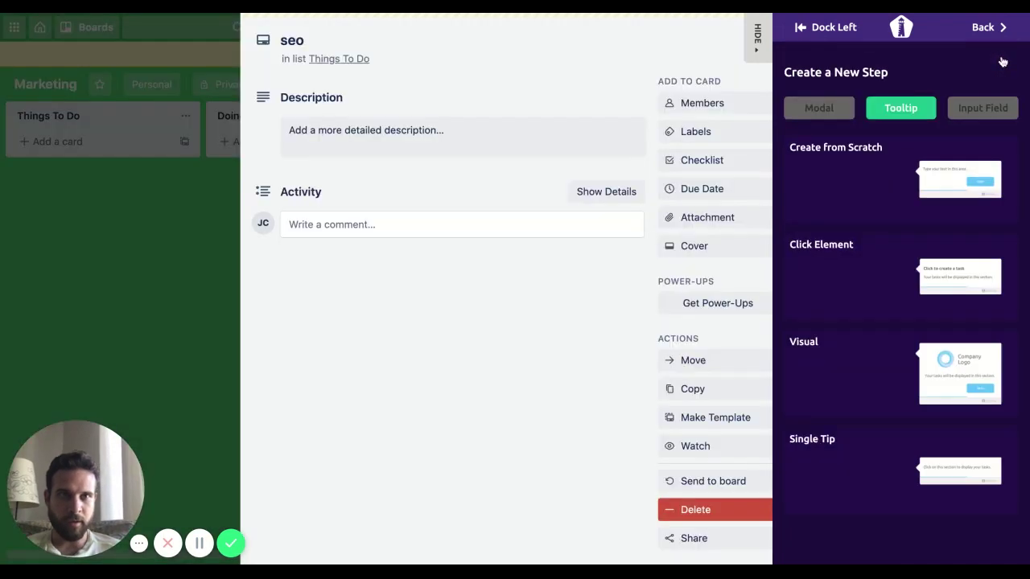
left_click(715, 512)
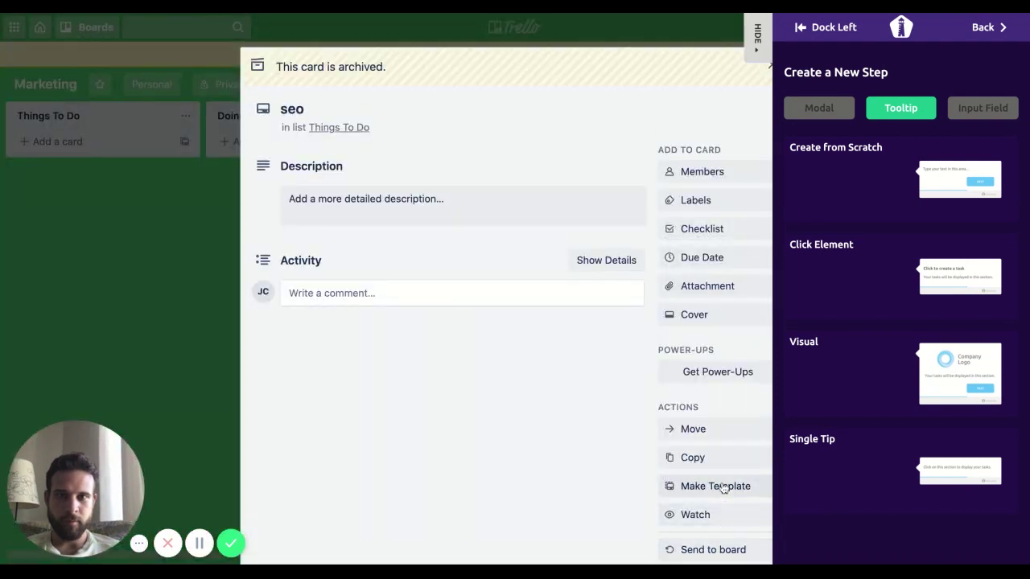
Create a blank modal step with the text 'task completed'
left_click(820, 108)
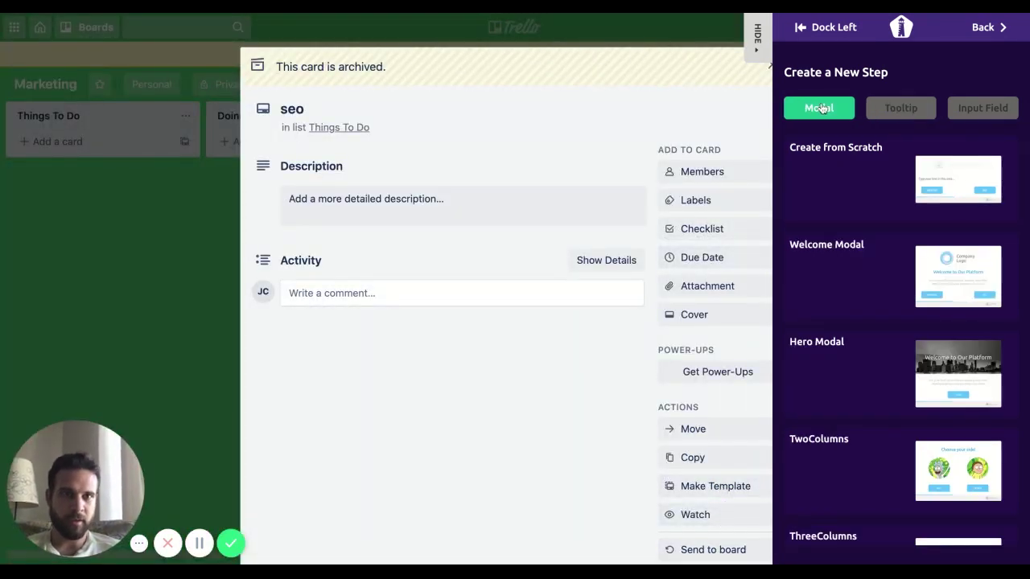
left_click(960, 176)
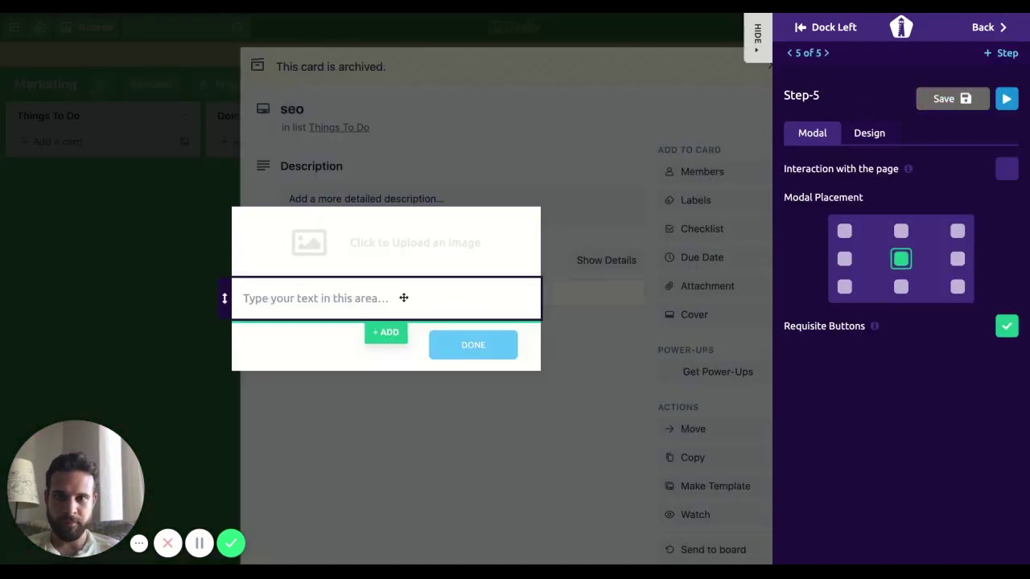
left_click(404, 297)
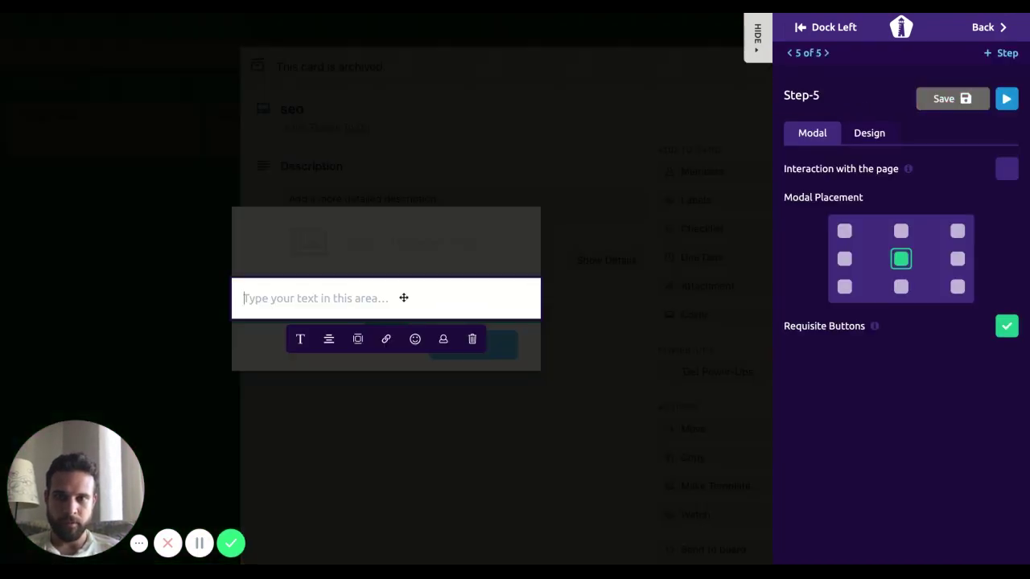
type("task c")
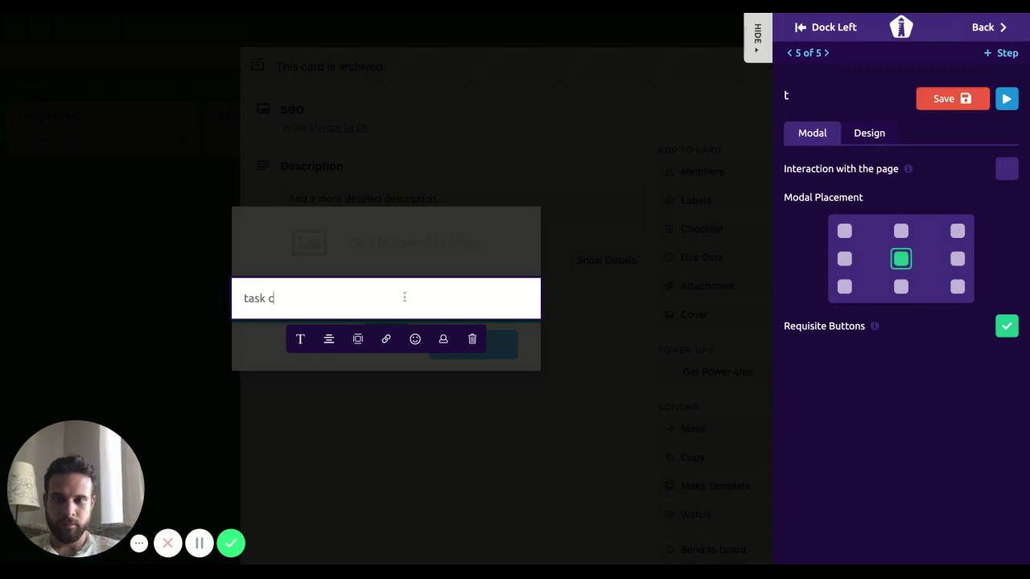
type("ompleted")
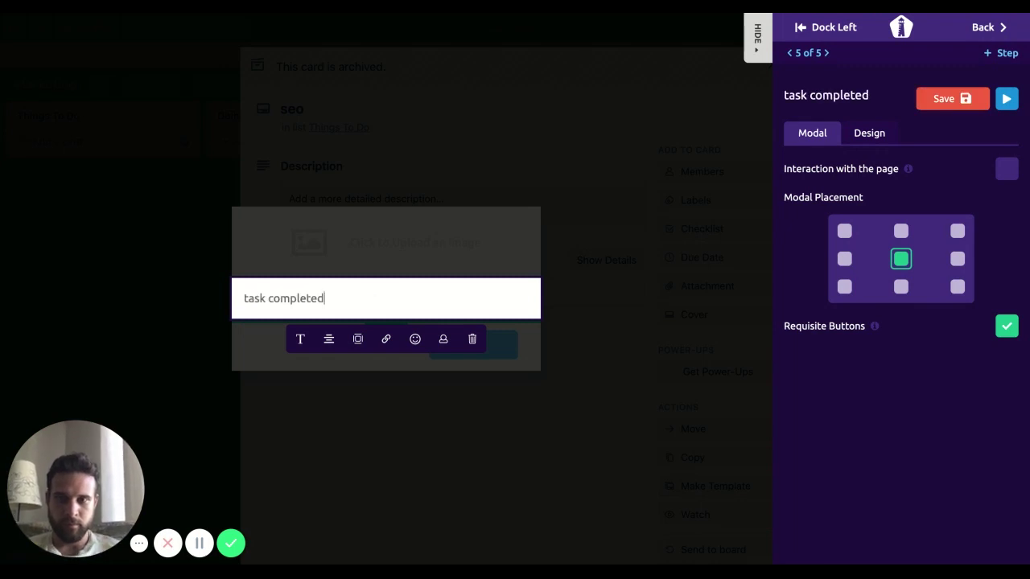
Upload a GIF into the modal's image block and save the step
left_click(358, 240)
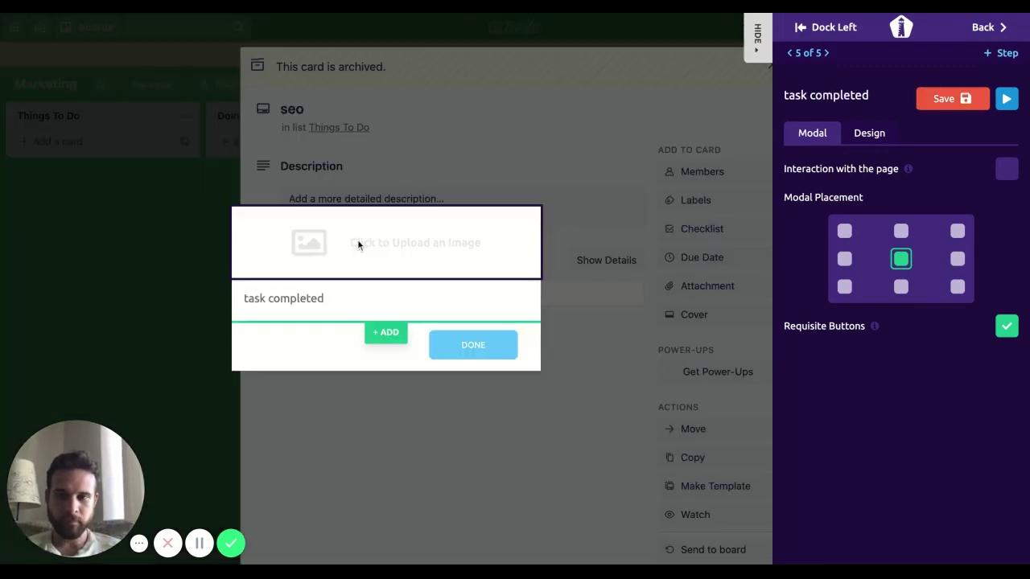
left_click(358, 241)
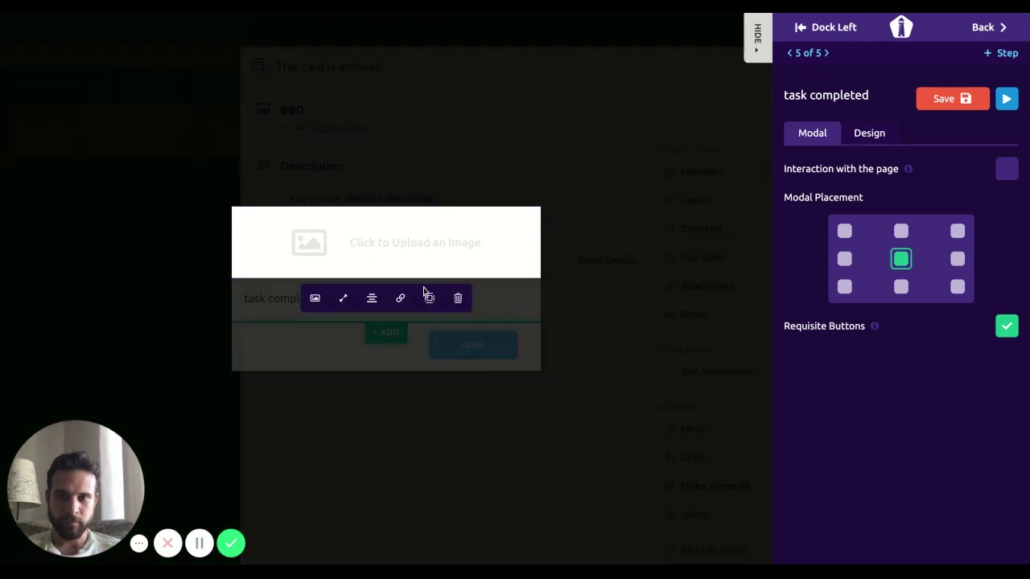
left_click(319, 306)
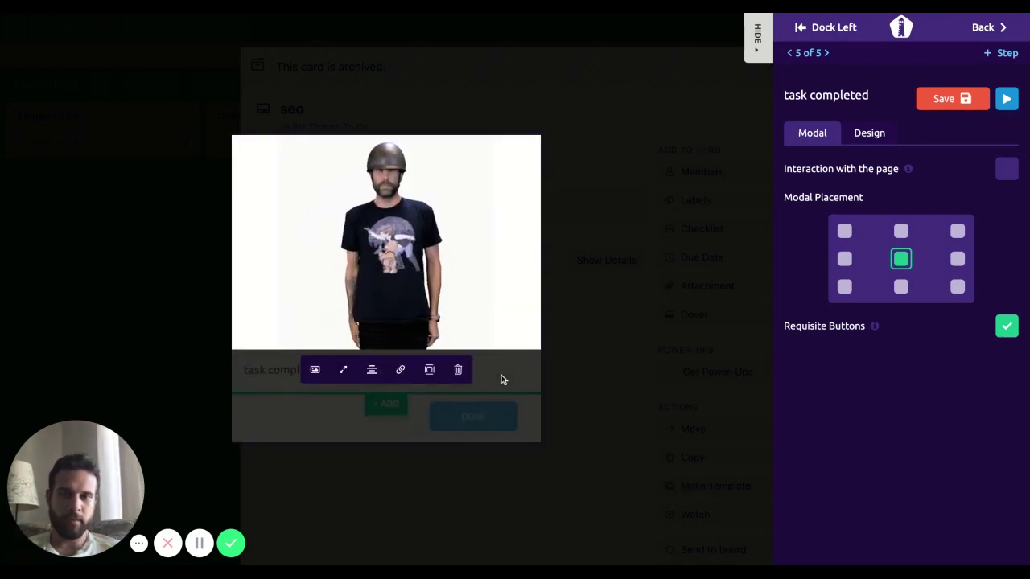
left_click(501, 375)
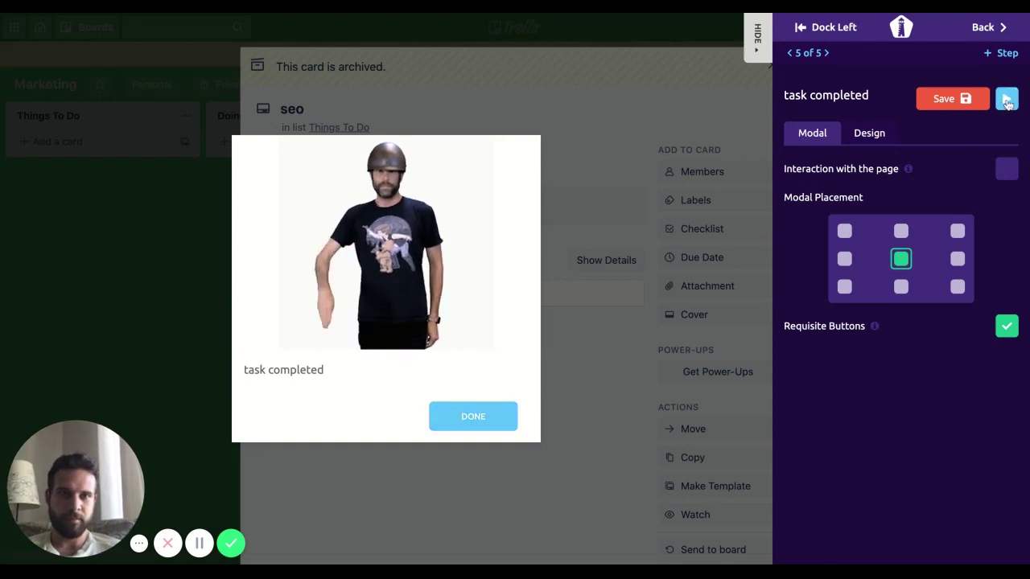
left_click(959, 102)
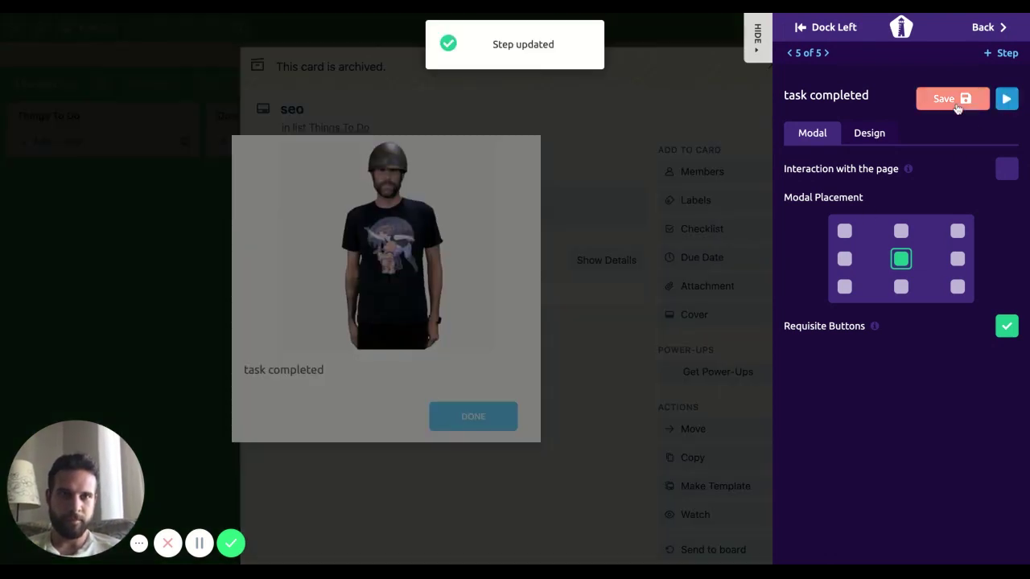